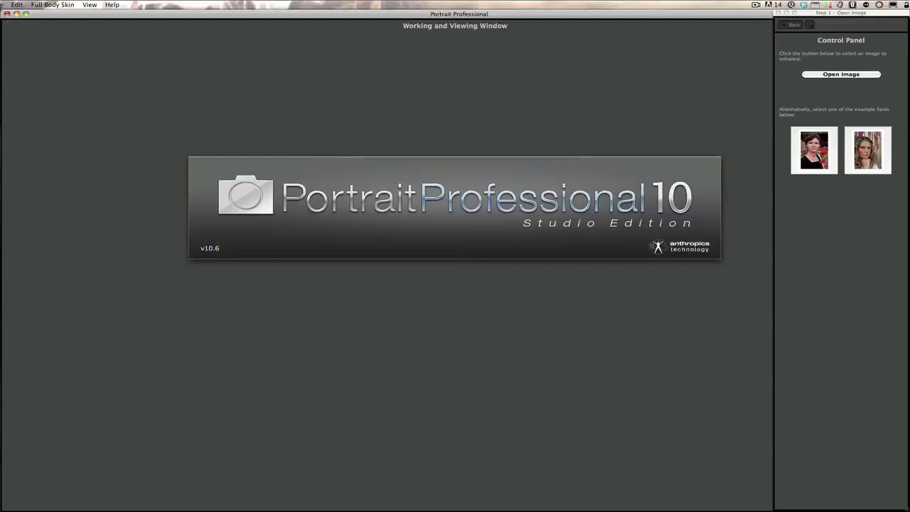
Bring up the file selection dialog for opening an image and enlarge it to show more of its contents.
{"action": "left_click", "coordinate": [2, 5]}
{"action": "left_click", "coordinate": [4, 14]}
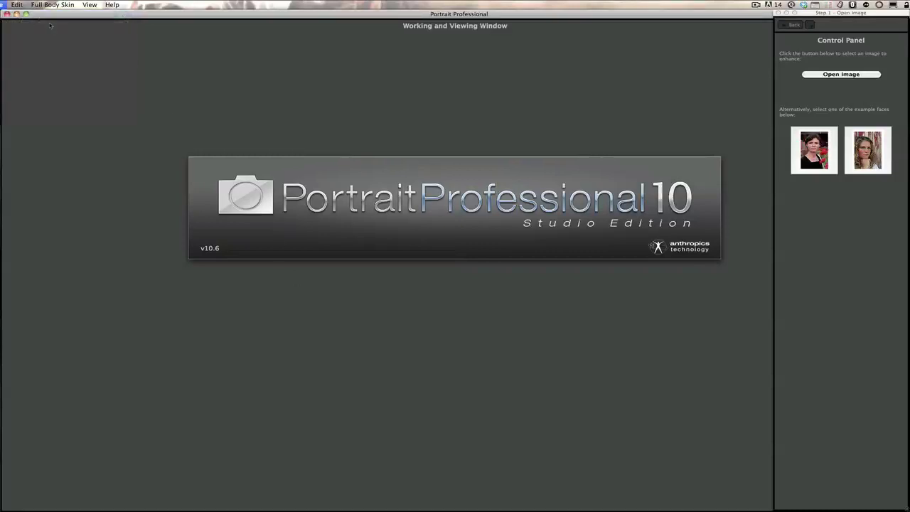
{"action": "left_click_drag", "start_coordinate": [415, 114], "coordinate": [307, 62]}
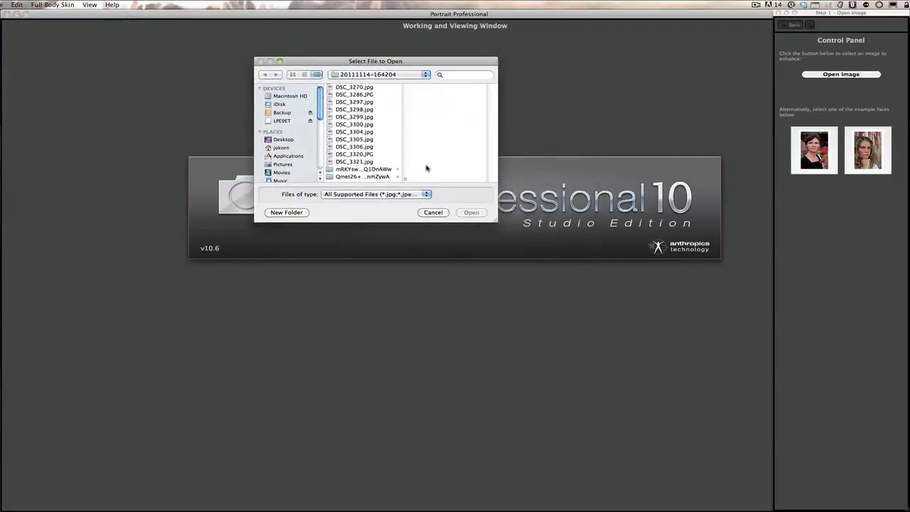
{"action": "left_click_drag", "start_coordinate": [494, 224], "coordinate": [685, 378]}
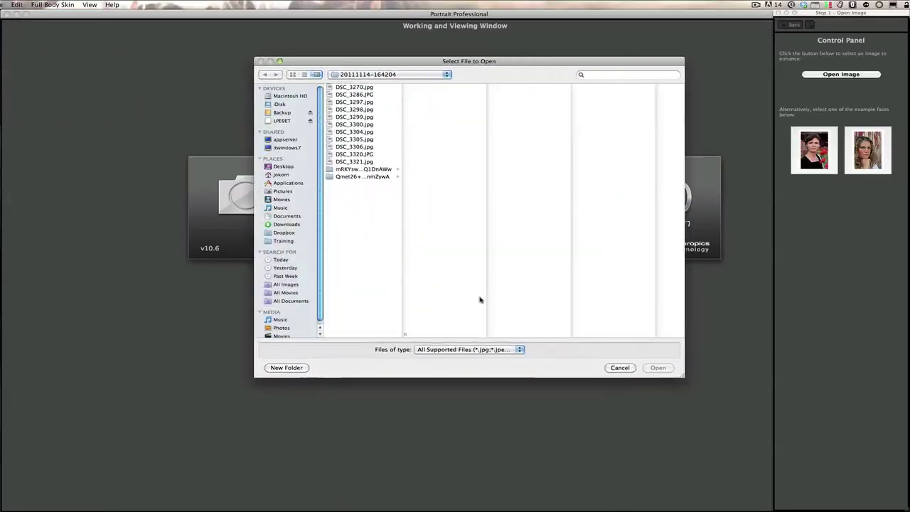
Browse the iPhoto library to the second album inside the Columbus Zoo folder.
{"action": "left_click", "coordinate": [281, 328]}
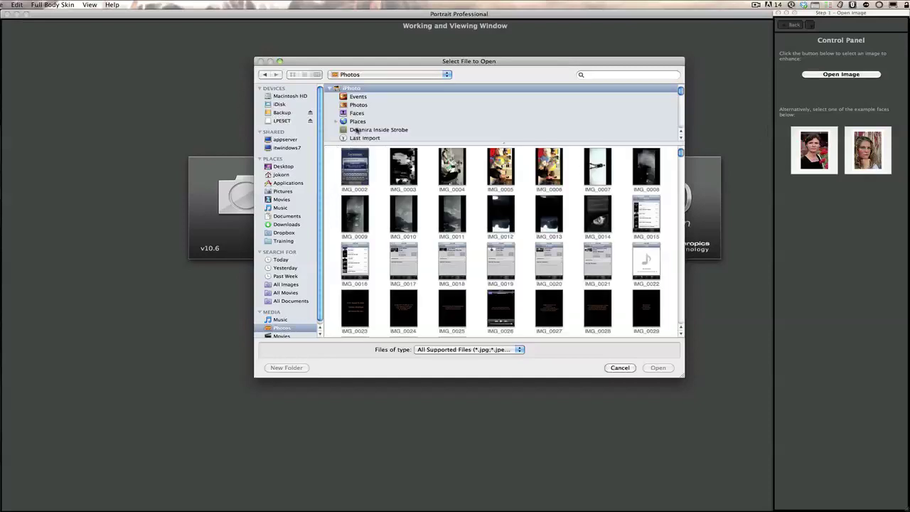
{"action": "scroll", "coordinate": [358, 130], "scroll_direction": "down", "scroll_amount": 2}
{"action": "scroll", "coordinate": [358, 130], "scroll_direction": "down", "scroll_amount": 5}
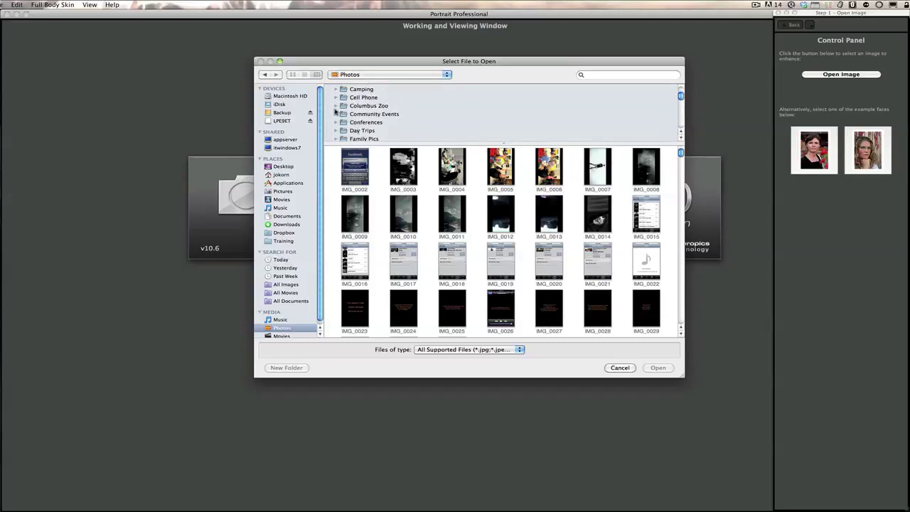
{"action": "left_click", "coordinate": [337, 106]}
{"action": "left_click", "coordinate": [347, 122]}
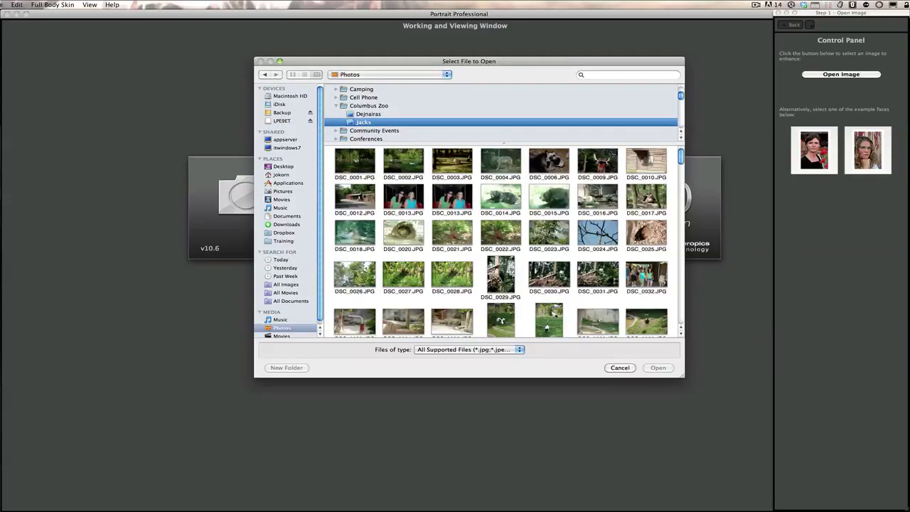
Find the close-up portrait DSC_0173.JPG in the album and open it.
{"action": "scroll", "coordinate": [548, 282], "scroll_direction": "down", "scroll_amount": 4}
{"action": "scroll", "coordinate": [549, 283], "scroll_direction": "down", "scroll_amount": 6}
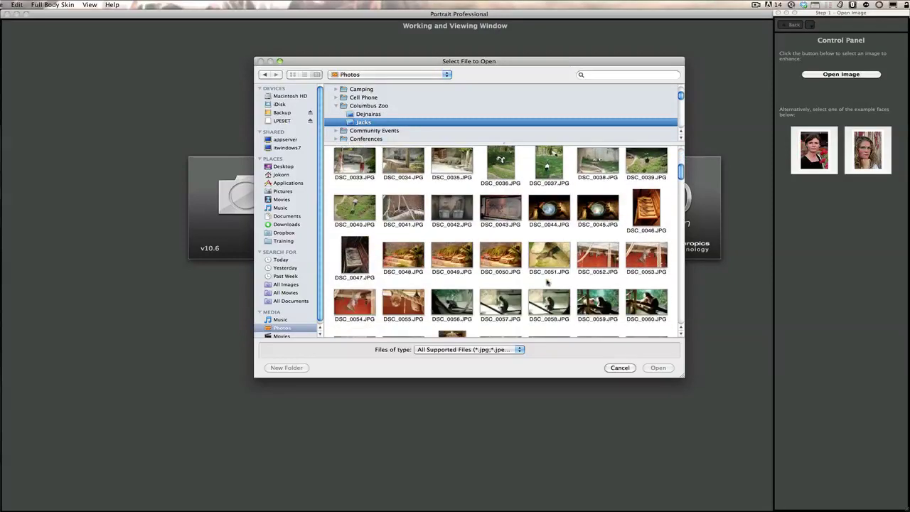
{"action": "scroll", "coordinate": [549, 282], "scroll_direction": "down", "scroll_amount": 6}
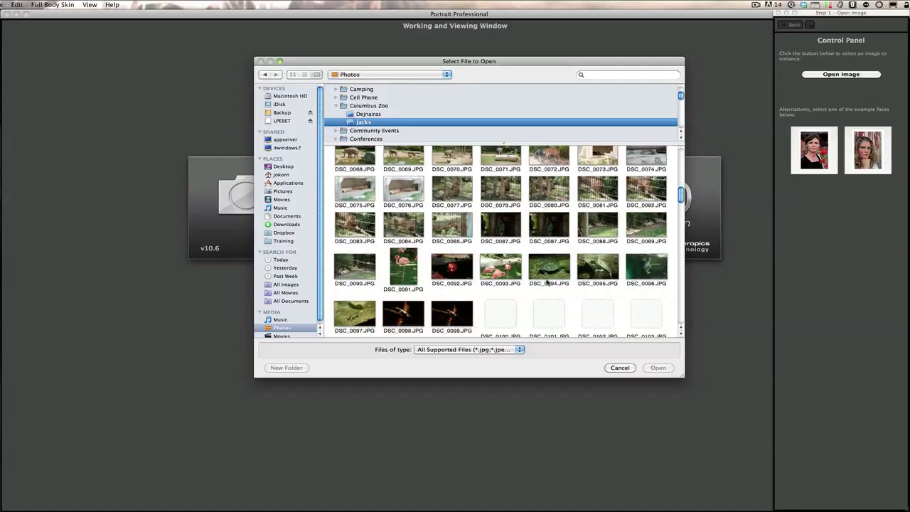
{"action": "scroll", "coordinate": [549, 282], "scroll_direction": "down", "scroll_amount": 6}
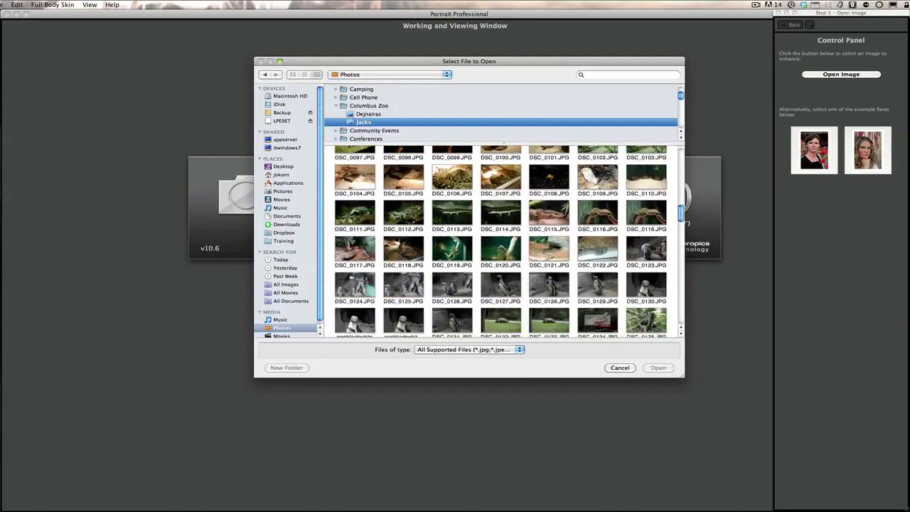
{"action": "scroll", "coordinate": [549, 282], "scroll_direction": "down", "scroll_amount": 4}
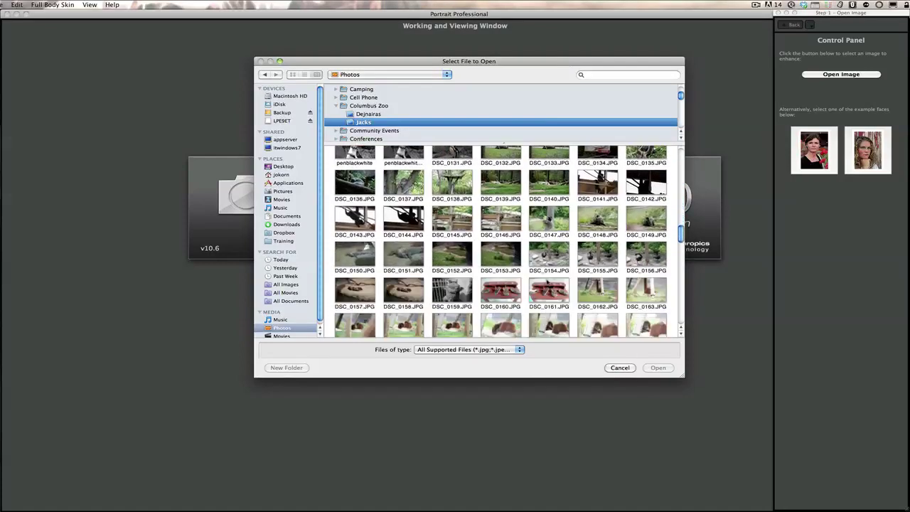
{"action": "scroll", "coordinate": [549, 282], "scroll_direction": "down", "scroll_amount": 1}
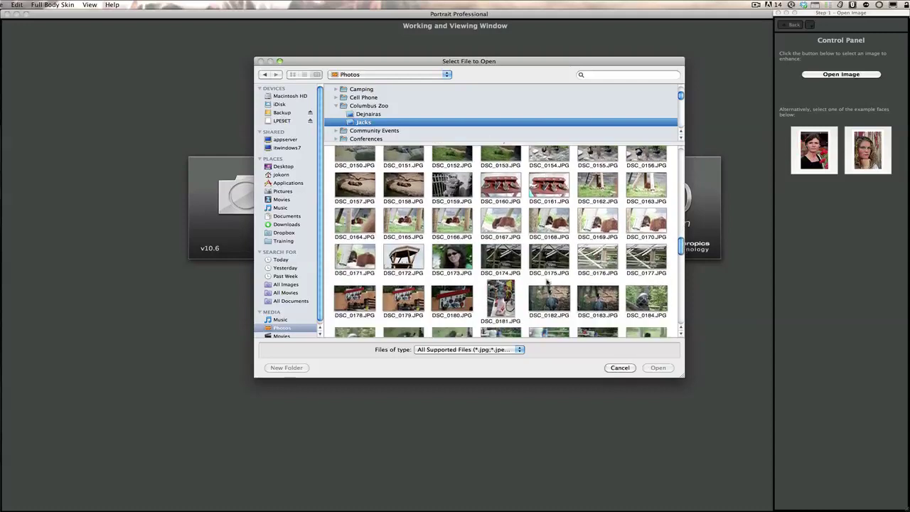
{"action": "scroll", "coordinate": [548, 283], "scroll_direction": "down", "scroll_amount": 1}
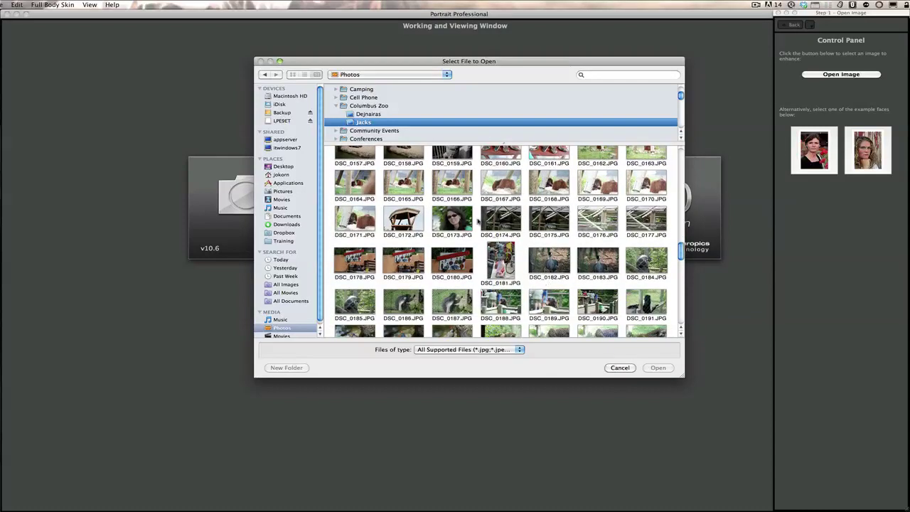
{"action": "left_click", "coordinate": [459, 221]}
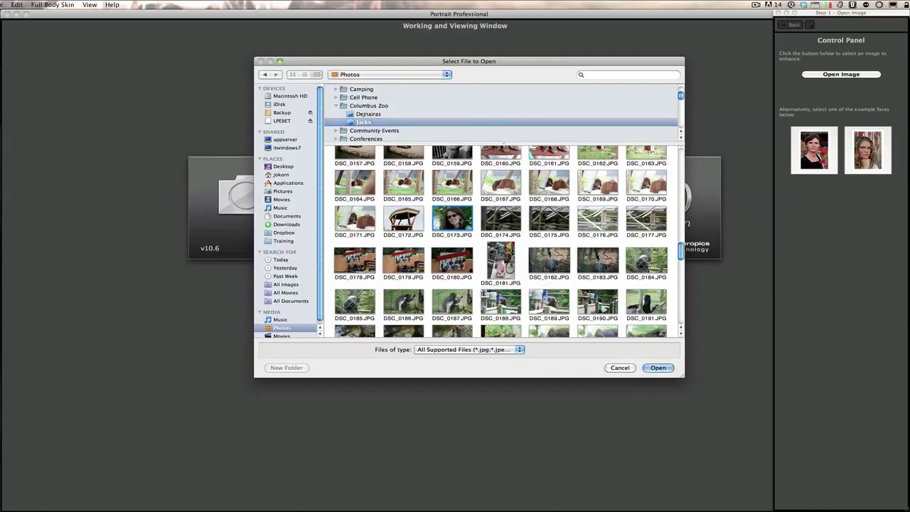
{"action": "left_click", "coordinate": [656, 367]}
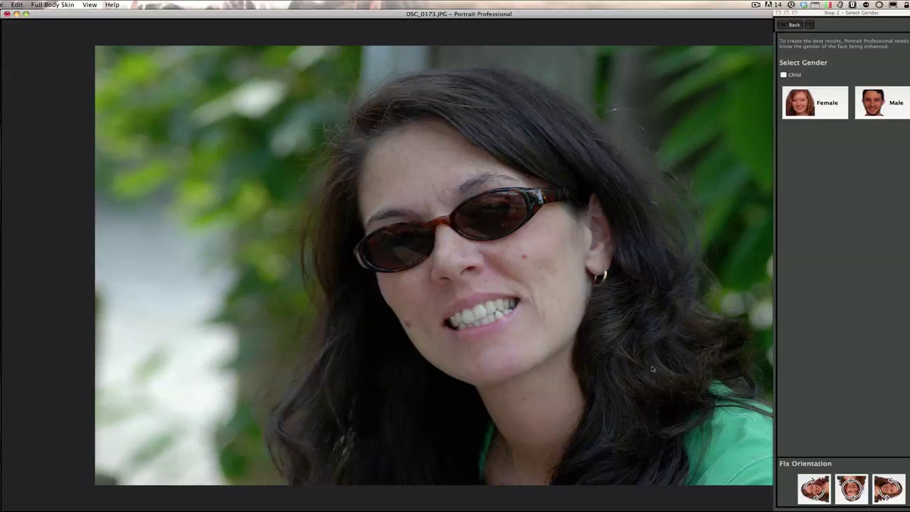
Set the gender to Female and mark the outer eye corners, nose tip and both mouth corners on the face.
{"action": "left_click", "coordinate": [813, 105]}
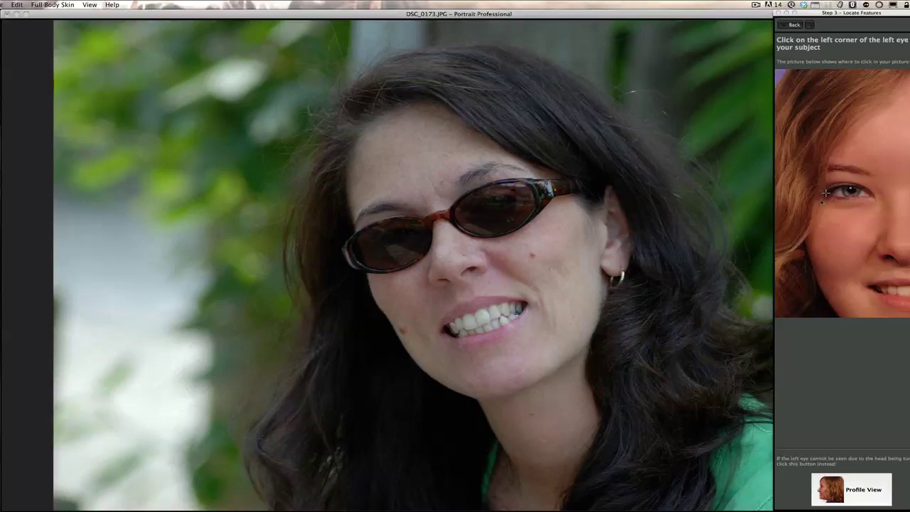
{"action": "mouse_move", "coordinate": [825, 193]}
{"action": "left_click", "coordinate": [380, 247]}
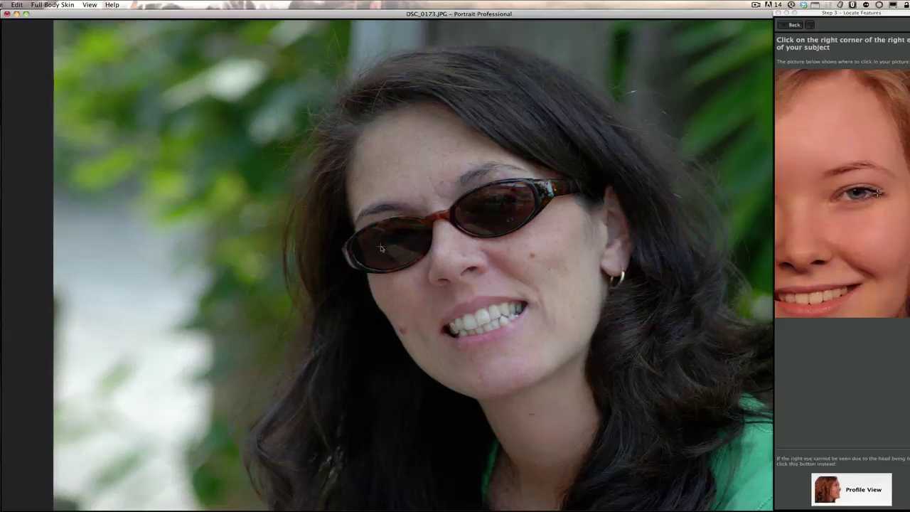
{"action": "left_click", "coordinate": [517, 200]}
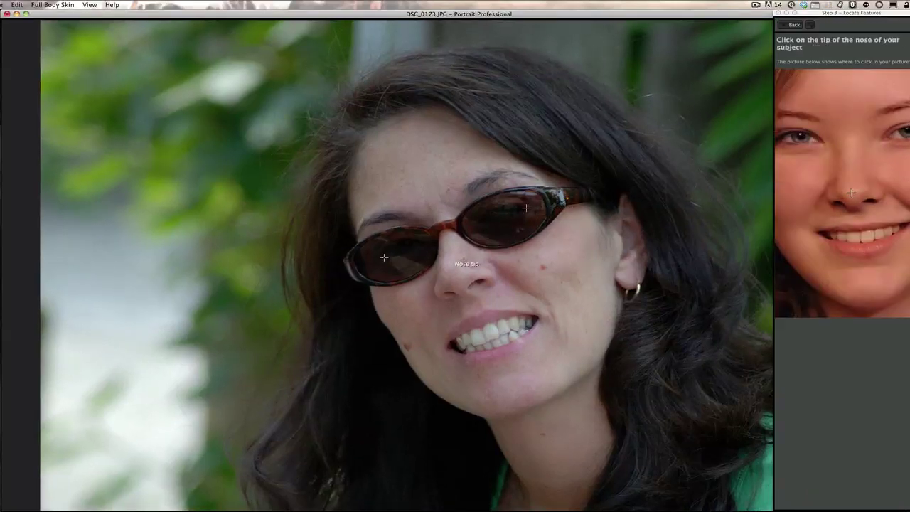
{"action": "left_click", "coordinate": [456, 282]}
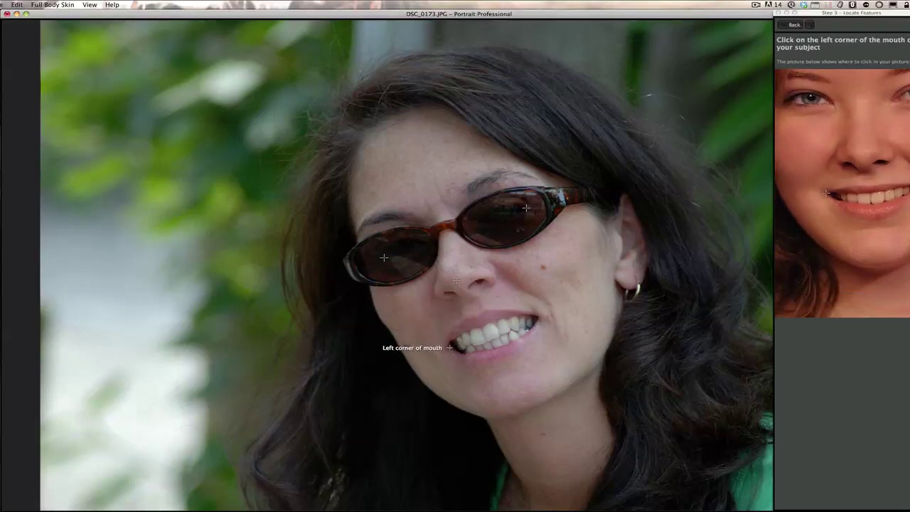
{"action": "left_click", "coordinate": [450, 347]}
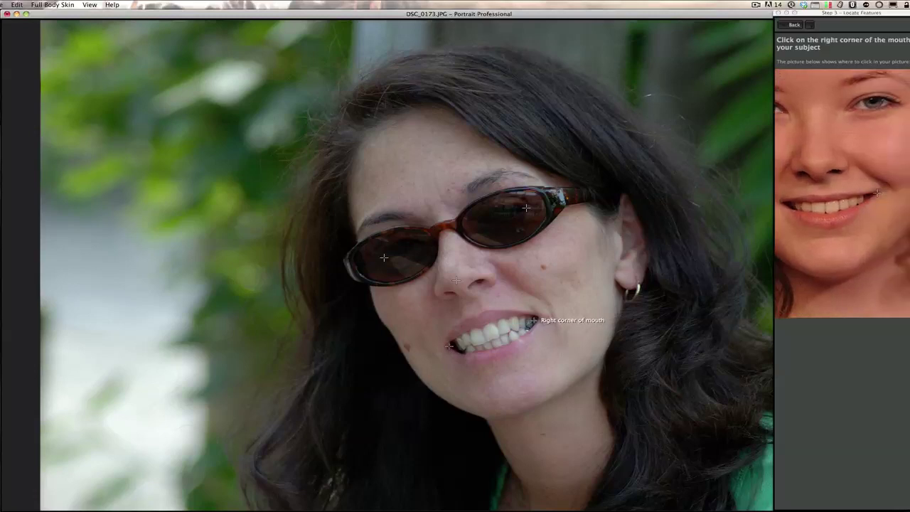
{"action": "left_click", "coordinate": [533, 324]}
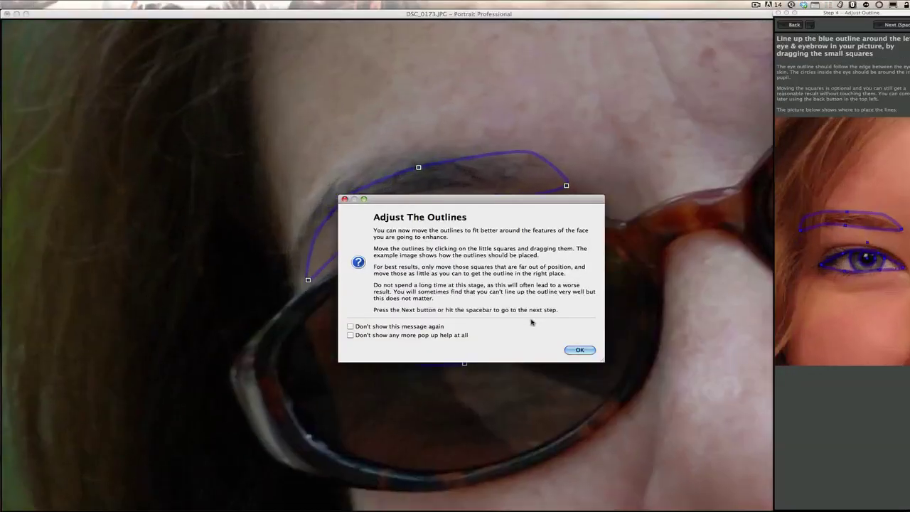
Dismiss the outline help message and fit the left eyebrow outline to the brow's upper edge and both ends.
{"action": "left_click", "coordinate": [580, 350]}
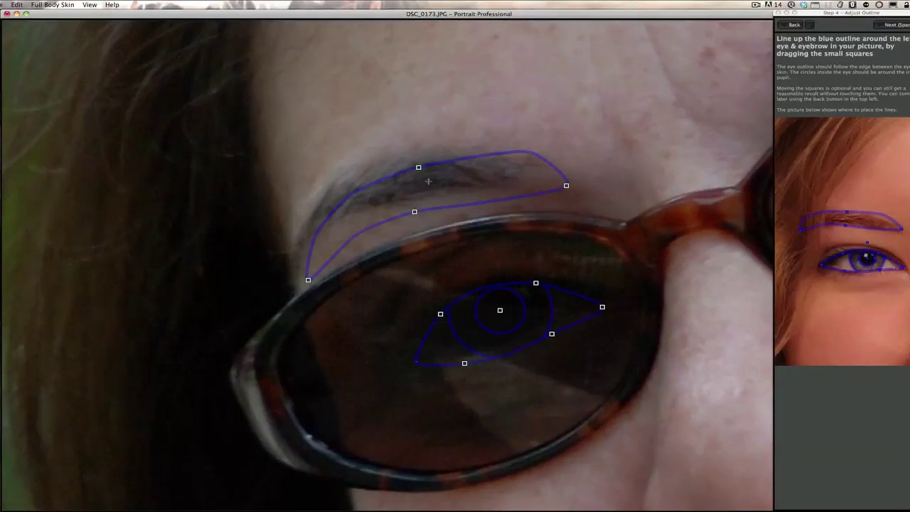
{"action": "left_click_drag", "start_coordinate": [418, 167], "coordinate": [403, 163]}
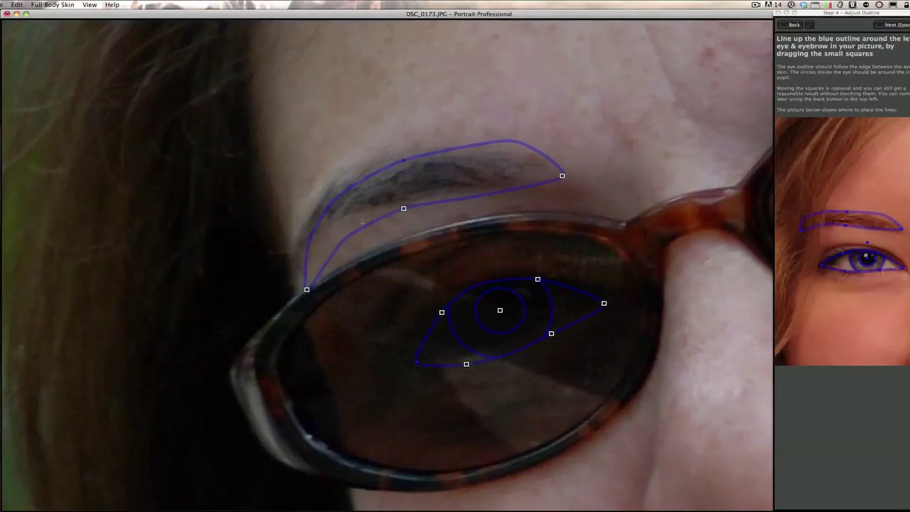
{"action": "left_click_drag", "start_coordinate": [306, 290], "coordinate": [288, 254]}
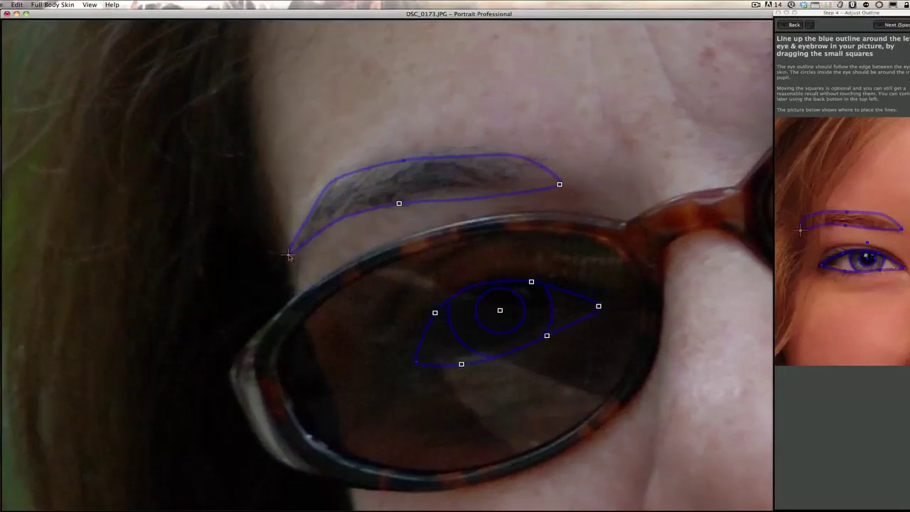
{"action": "left_click_drag", "start_coordinate": [560, 184], "coordinate": [543, 179]}
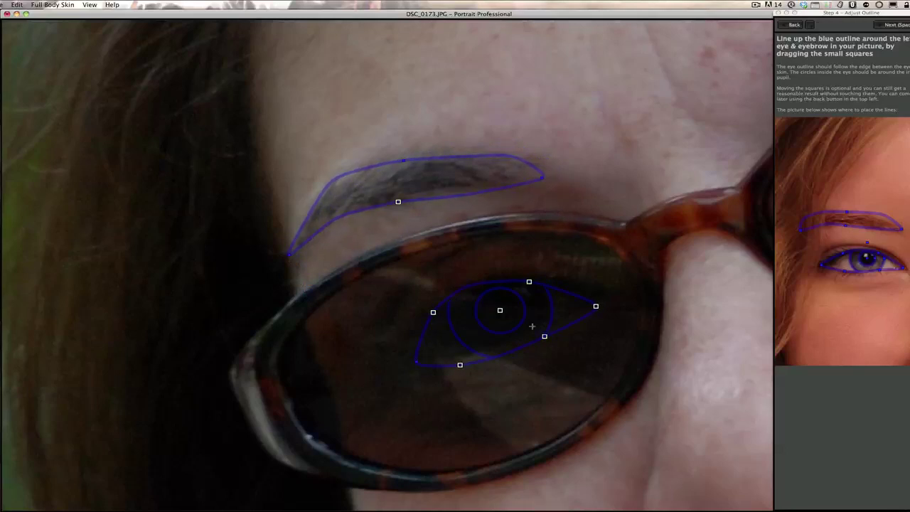
Adjust the left eye outline and pupil position behind the sunglasses, and proceed to the right eye.
{"action": "left_click_drag", "start_coordinate": [544, 337], "coordinate": [545, 340]}
{"action": "mouse_move", "coordinate": [500, 310]}
{"action": "left_mouse_down"}
{"action": "mouse_move", "coordinate": [508, 308]}
{"action": "mouse_move", "coordinate": [498, 311]}
{"action": "left_mouse_up"}
{"action": "left_click_drag", "start_coordinate": [433, 313], "coordinate": [431, 312]}
{"action": "left_click_drag", "start_coordinate": [596, 309], "coordinate": [598, 302]}
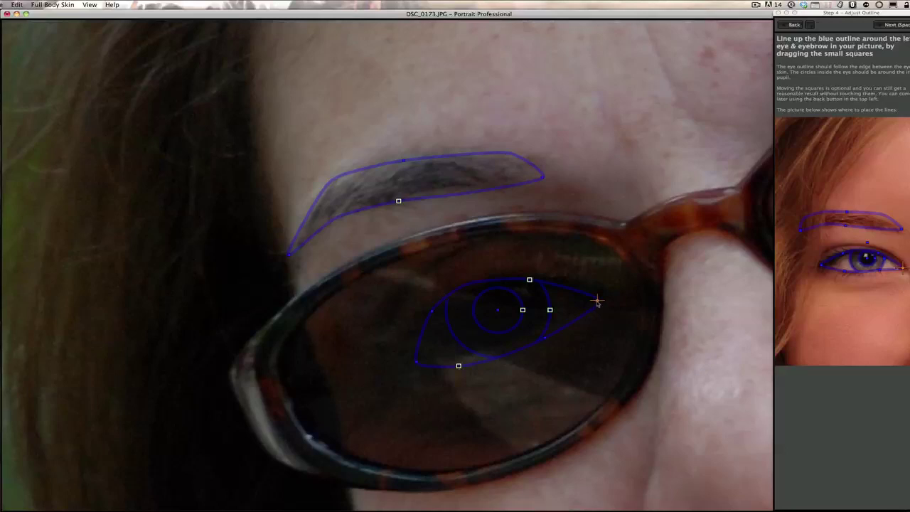
{"action": "key", "text": "space"}
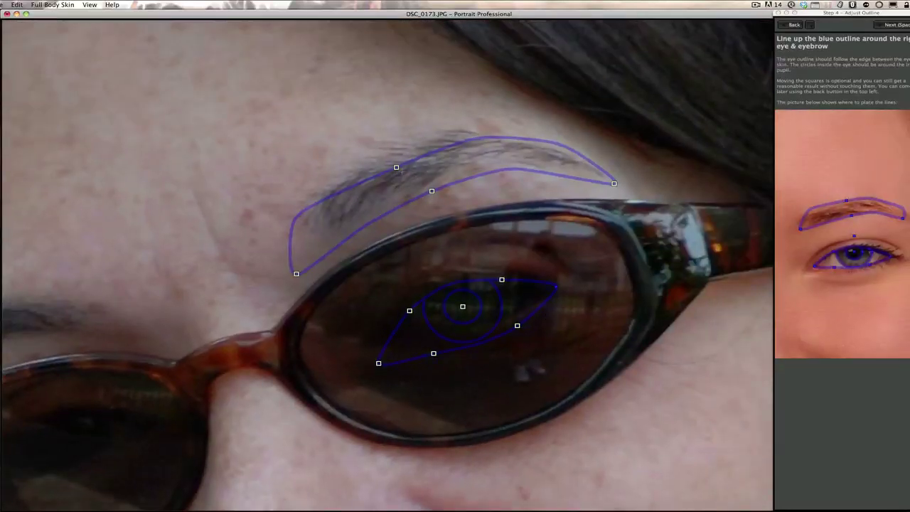
Fit the right eyebrow outline, adjust the right eye's lower lid and proceed to the mouth outline.
{"action": "left_click_drag", "start_coordinate": [396, 168], "coordinate": [395, 150]}
{"action": "left_click_drag", "start_coordinate": [291, 263], "coordinate": [307, 243]}
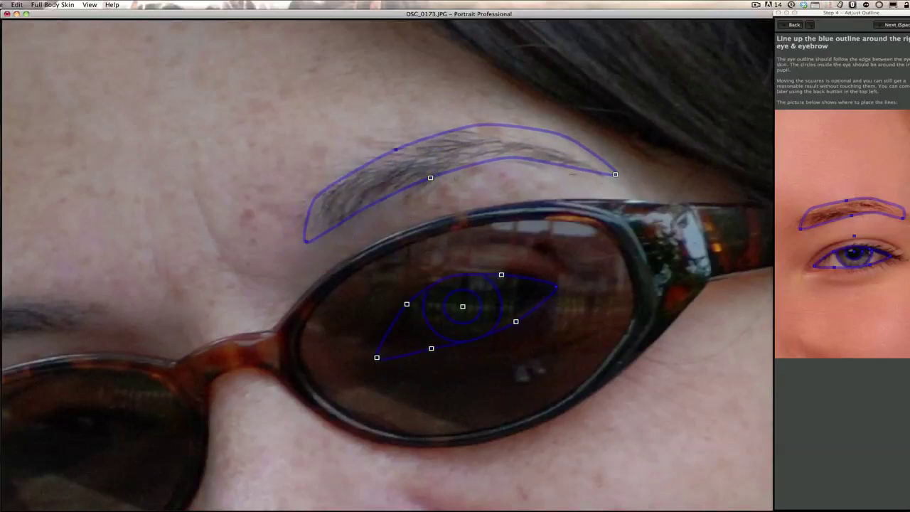
{"action": "left_click_drag", "start_coordinate": [615, 174], "coordinate": [610, 182]}
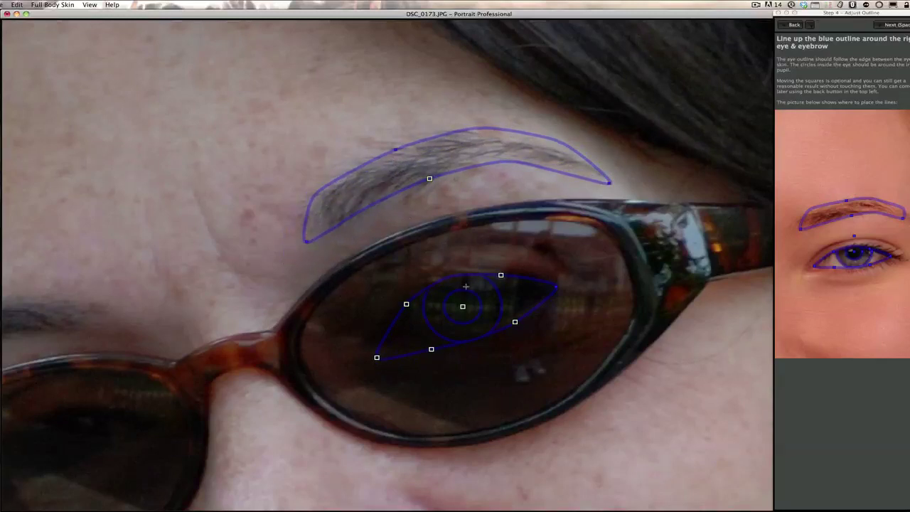
{"action": "left_click_drag", "start_coordinate": [515, 322], "coordinate": [517, 330]}
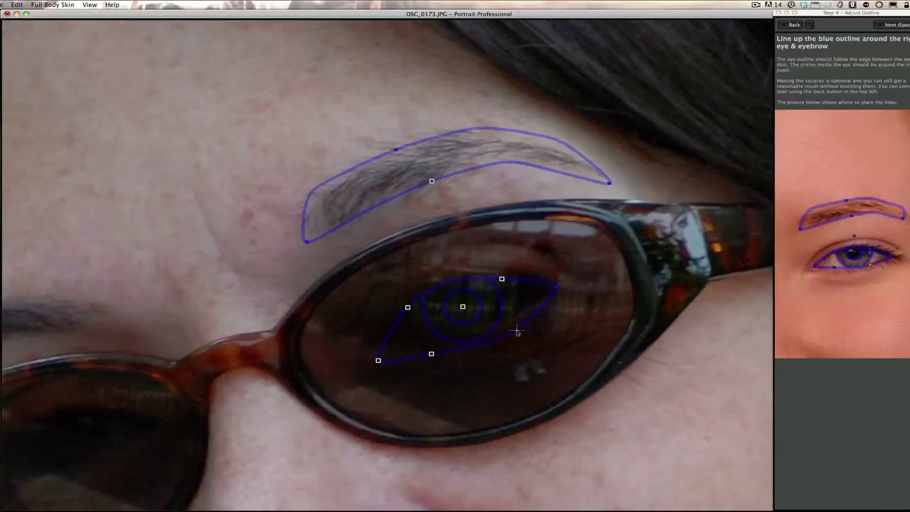
{"action": "mouse_move", "coordinate": [462, 308]}
{"action": "key", "text": "space"}
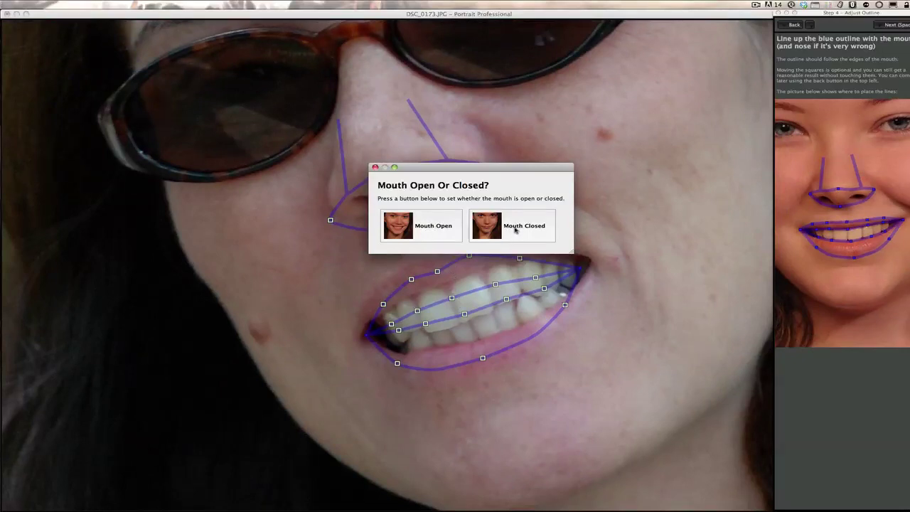
Set the mouth as open and fit the upper lip outlines to the lip's edges and mouth corner.
{"action": "mouse_move", "coordinate": [403, 232]}
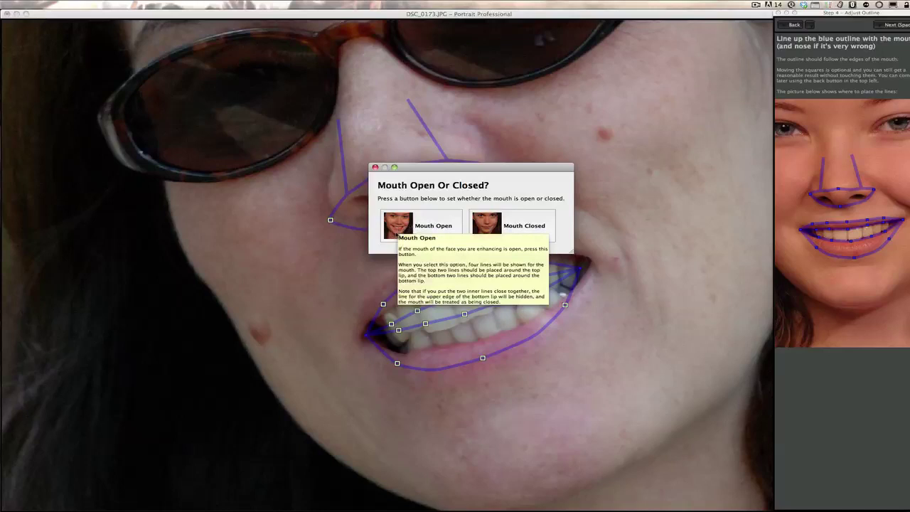
{"action": "left_click", "coordinate": [404, 229]}
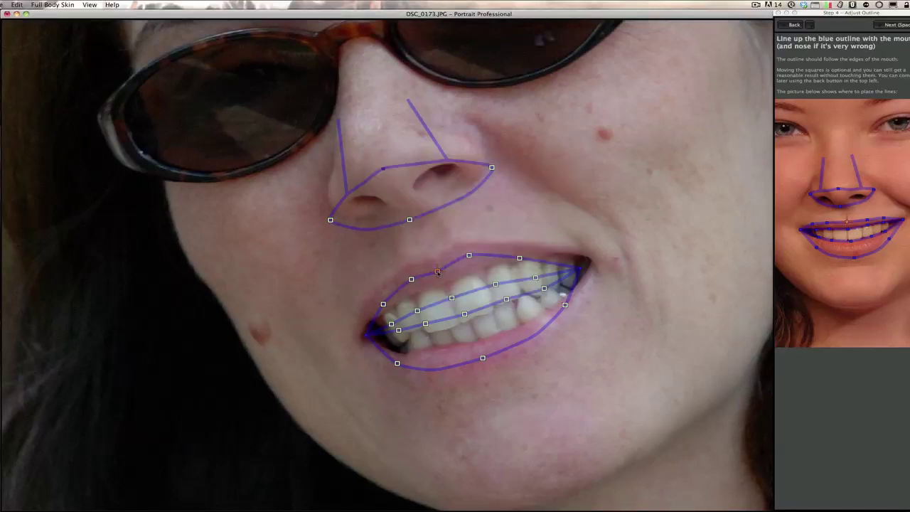
{"action": "left_click_drag", "start_coordinate": [520, 253], "coordinate": [526, 244]}
{"action": "left_click_drag", "start_coordinate": [581, 268], "coordinate": [581, 263]}
{"action": "left_click_drag", "start_coordinate": [496, 273], "coordinate": [542, 261]}
{"action": "left_click_drag", "start_coordinate": [422, 295], "coordinate": [371, 292]}
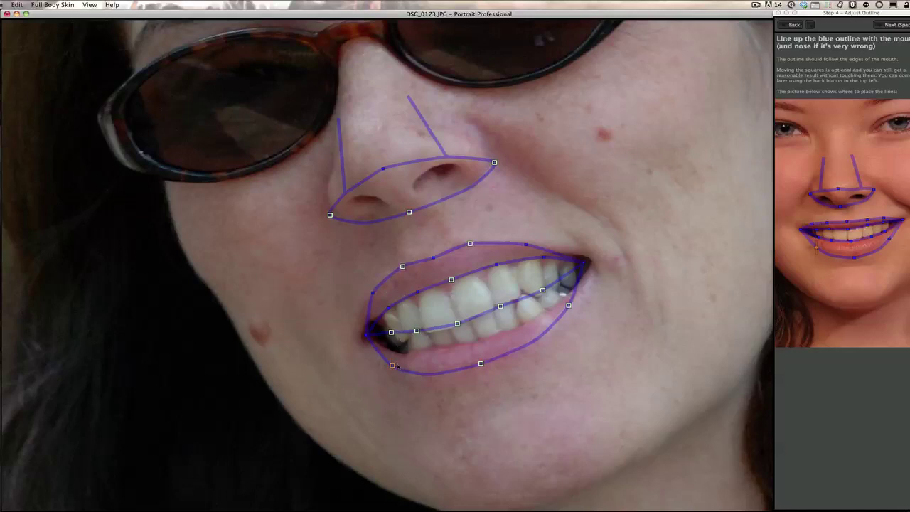
Fit the lower lip's inner and outer outlines along the bottom teeth and the lip's lower edge.
{"action": "left_click_drag", "start_coordinate": [568, 306], "coordinate": [571, 301]}
{"action": "left_click_drag", "start_coordinate": [484, 360], "coordinate": [481, 360]}
{"action": "left_click_drag", "start_coordinate": [458, 320], "coordinate": [391, 349]}
{"action": "left_click_drag", "start_coordinate": [503, 324], "coordinate": [581, 299]}
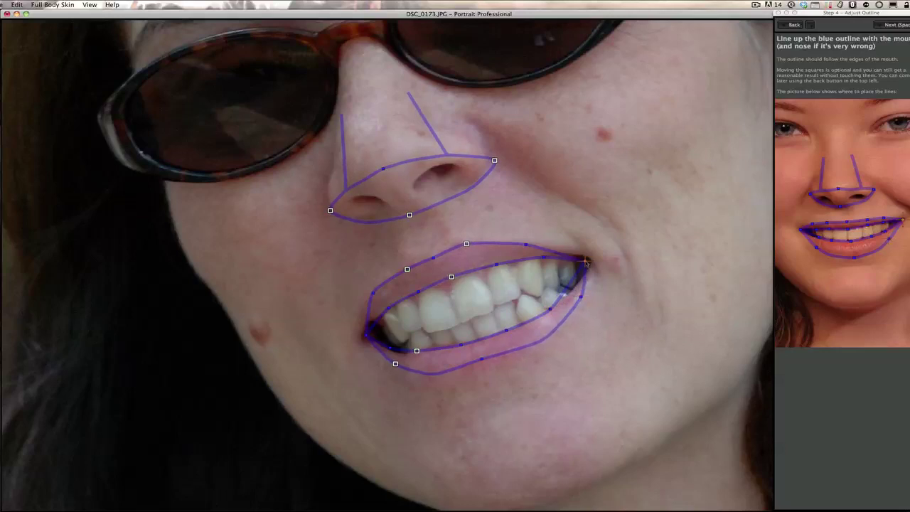
{"action": "left_click_drag", "start_coordinate": [559, 302], "coordinate": [555, 308]}
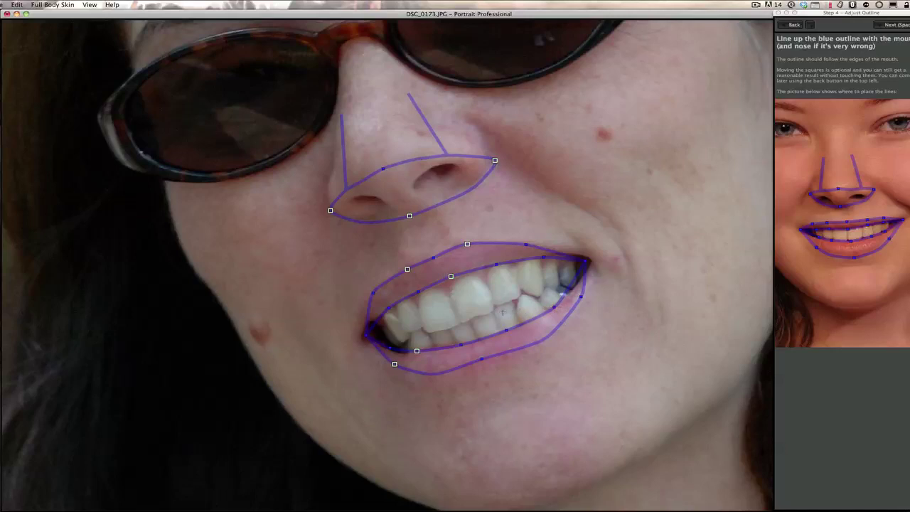
Fit the nose outline to both nostril edges and the nose's underside, and proceed to the face outline.
{"action": "left_click_drag", "start_coordinate": [494, 160], "coordinate": [492, 151]}
{"action": "left_click_drag", "start_coordinate": [409, 214], "coordinate": [411, 211]}
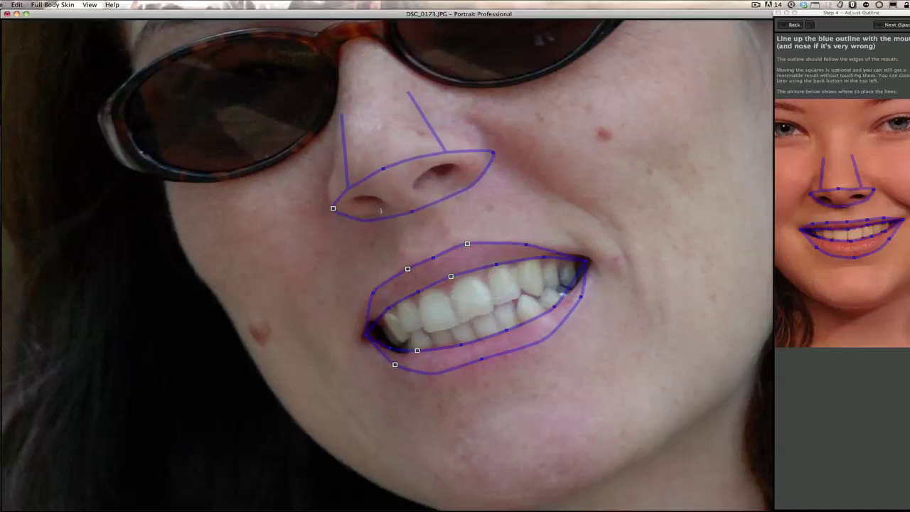
{"action": "left_click_drag", "start_coordinate": [333, 210], "coordinate": [331, 212]}
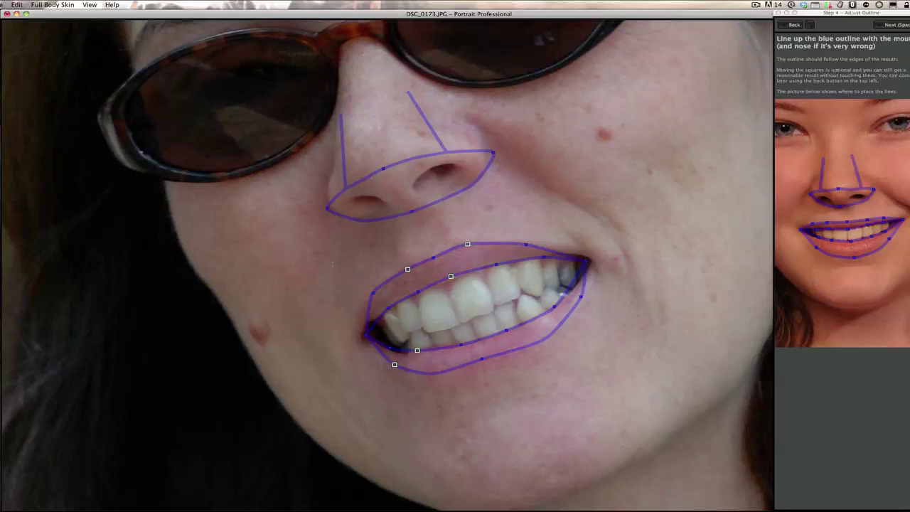
{"action": "key", "text": "space"}
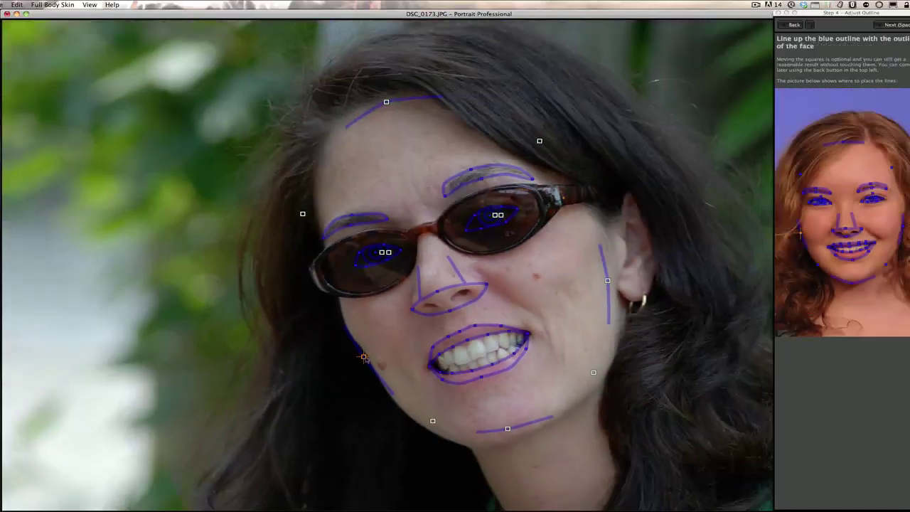
Fit the face outline along the right cheek, chin and hairline, and proceed to the enhancement stage, dismissing its help message.
{"action": "left_click_drag", "start_coordinate": [609, 281], "coordinate": [615, 280]}
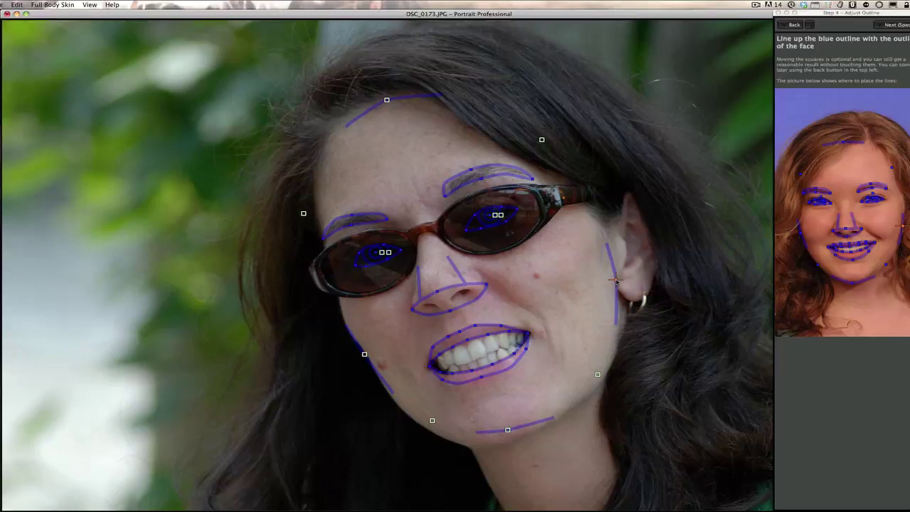
{"action": "left_click_drag", "start_coordinate": [508, 430], "coordinate": [511, 436]}
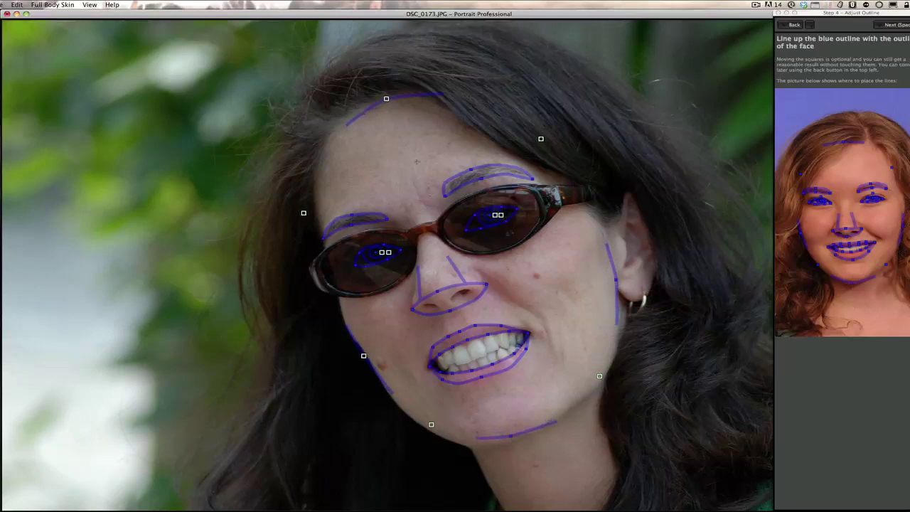
{"action": "left_click_drag", "start_coordinate": [390, 103], "coordinate": [372, 134]}
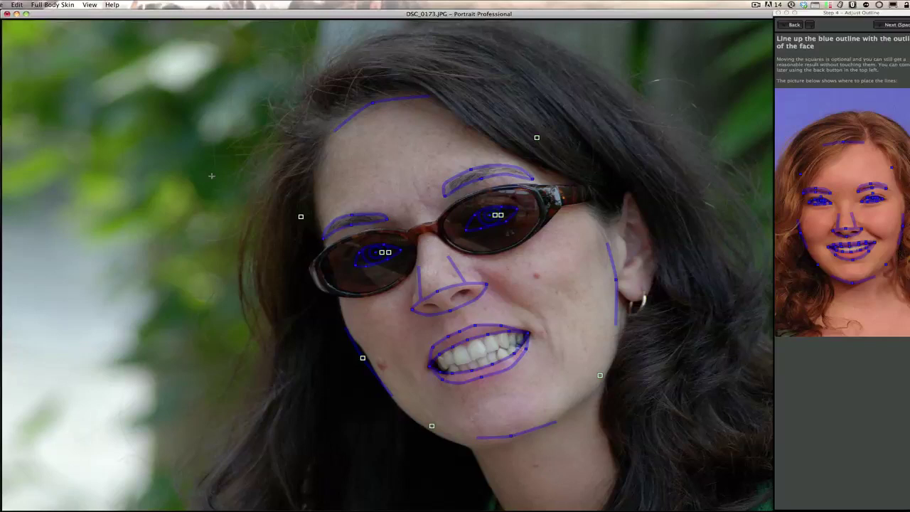
{"action": "key", "text": "space"}
{"action": "key", "text": "space"}
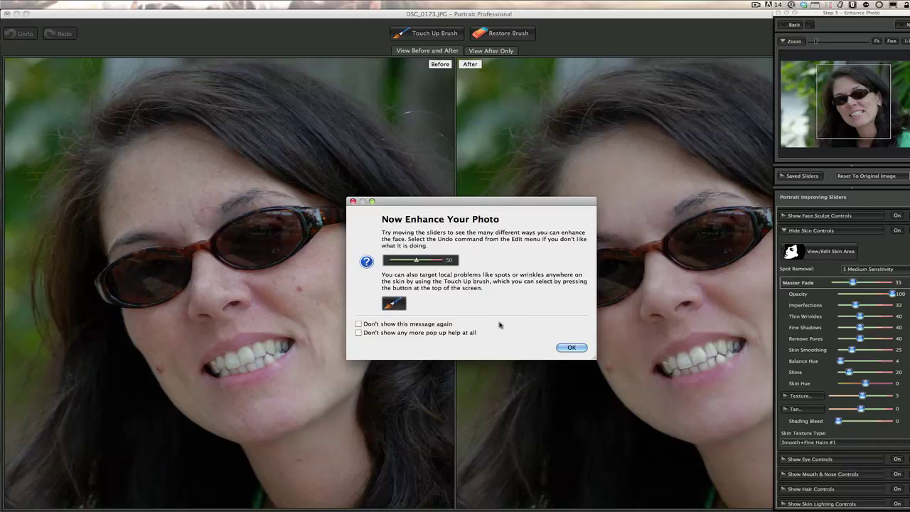
{"action": "left_click", "coordinate": [571, 348]}
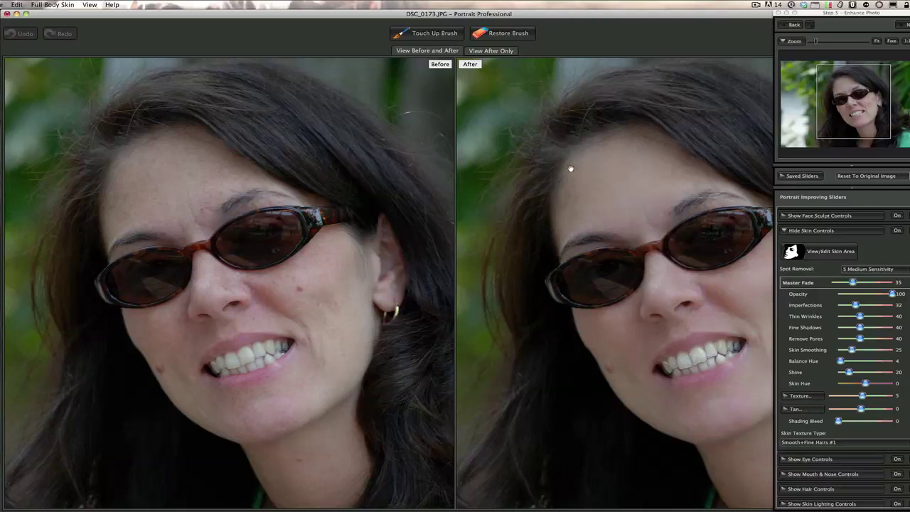
Show only the enhanced photo and remove the mole on the left cheek with the Touch Up Brush.
{"action": "left_click", "coordinate": [492, 52]}
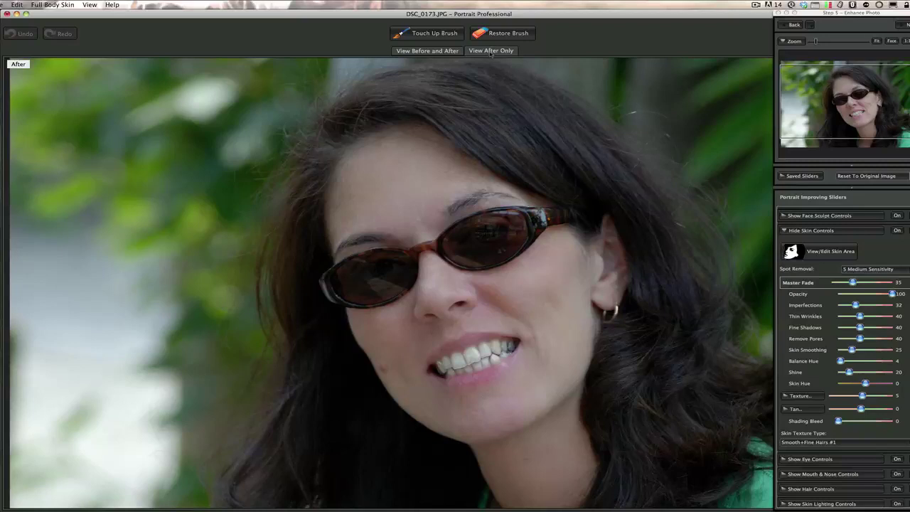
{"action": "left_click", "coordinate": [427, 32]}
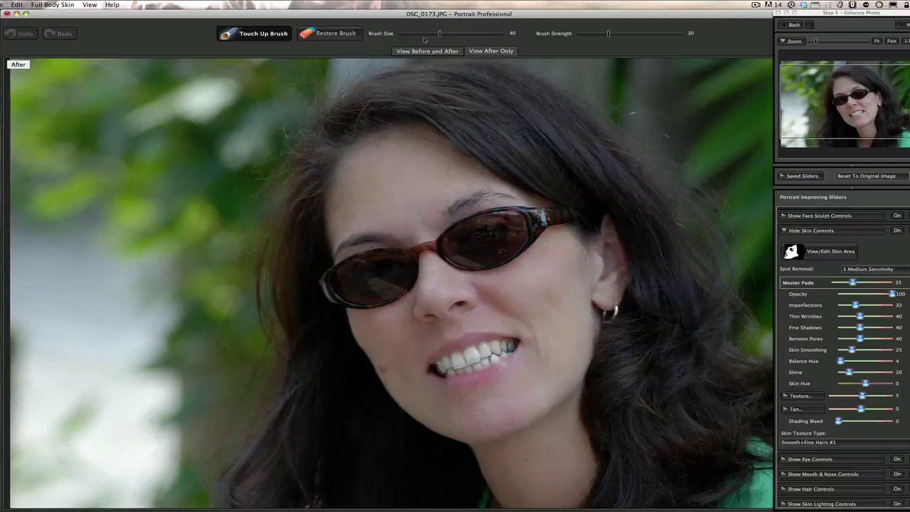
{"action": "left_click", "coordinate": [391, 366]}
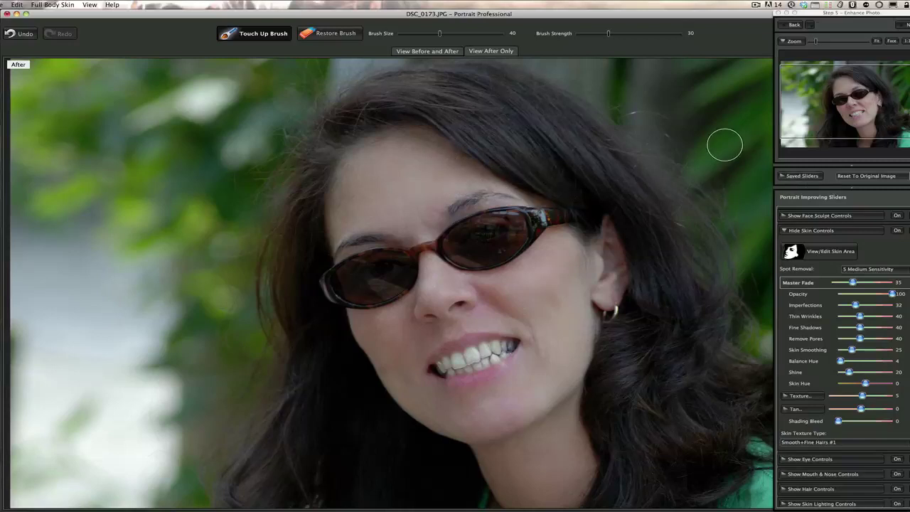
{"action": "left_click", "coordinate": [268, 37]}
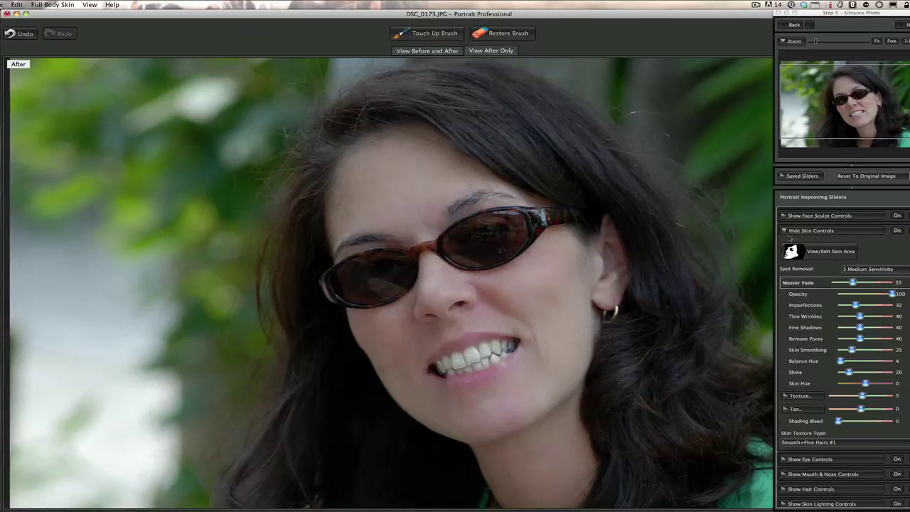
Among the mouth and nose settings, set Whiten Teeth to 31, Brighten Teeth to 24 and Whiten Area to 23.
{"action": "left_click", "coordinate": [786, 232]}
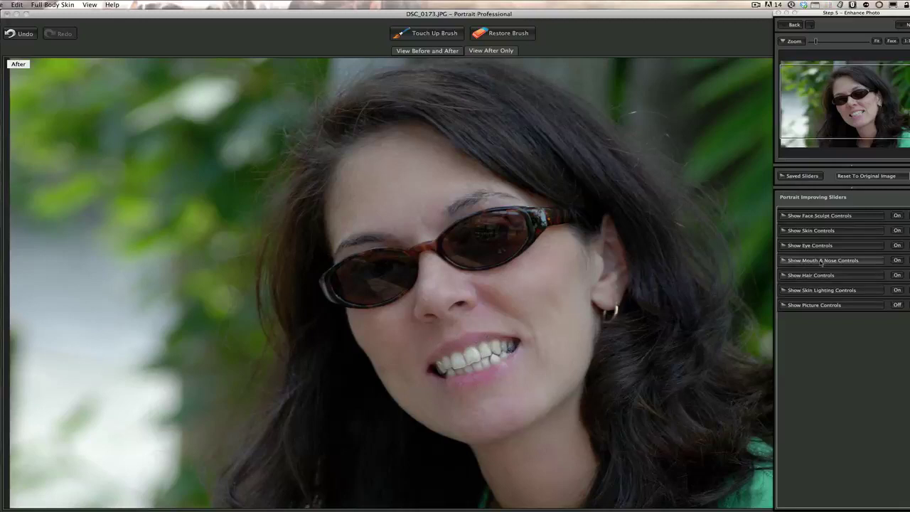
{"action": "left_click", "coordinate": [785, 261]}
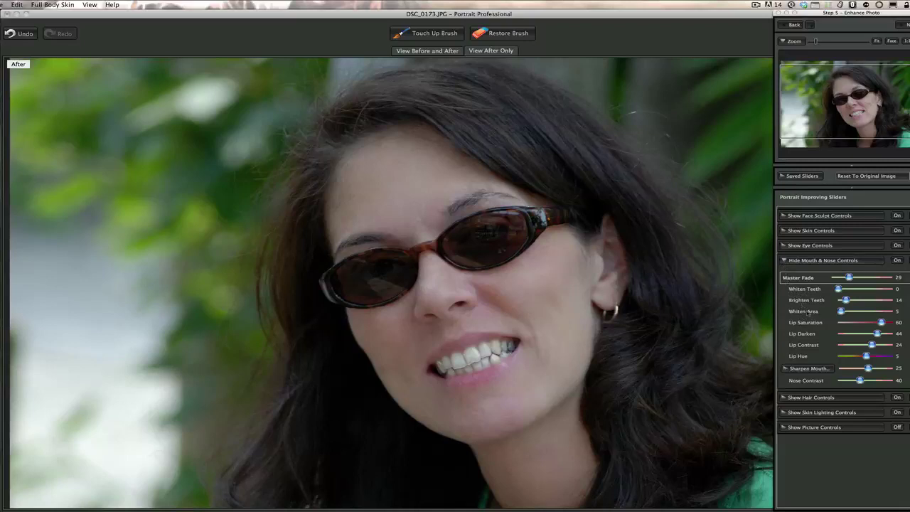
{"action": "mouse_move", "coordinate": [839, 291]}
{"action": "left_mouse_down"}
{"action": "mouse_move", "coordinate": [891, 290]}
{"action": "mouse_move", "coordinate": [844, 289]}
{"action": "mouse_move", "coordinate": [860, 301]}
{"action": "mouse_move", "coordinate": [843, 311]}
{"action": "mouse_move", "coordinate": [863, 311]}
{"action": "mouse_move", "coordinate": [851, 312]}
{"action": "mouse_move", "coordinate": [855, 289]}
{"action": "left_mouse_up"}
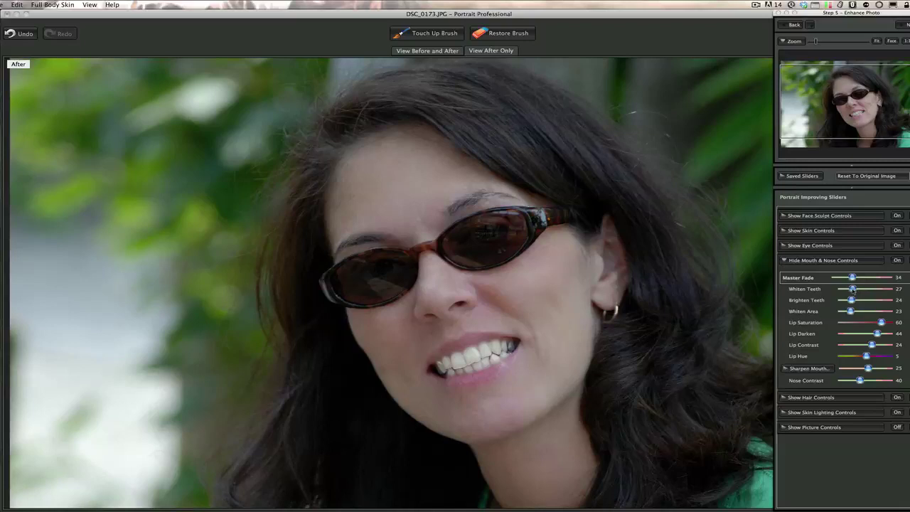
{"action": "left_click_drag", "start_coordinate": [856, 288], "coordinate": [858, 289]}
Set Lip Hue to 15, Lip Darken to 78 and Lip Contrast to 8, and raise the mouth and nose Master Fade to 54.
{"action": "mouse_move", "coordinate": [870, 357]}
{"action": "left_mouse_down"}
{"action": "mouse_move", "coordinate": [861, 357]}
{"action": "mouse_move", "coordinate": [869, 358]}
{"action": "left_mouse_up"}
{"action": "left_click_drag", "start_coordinate": [871, 345], "coordinate": [888, 333]}
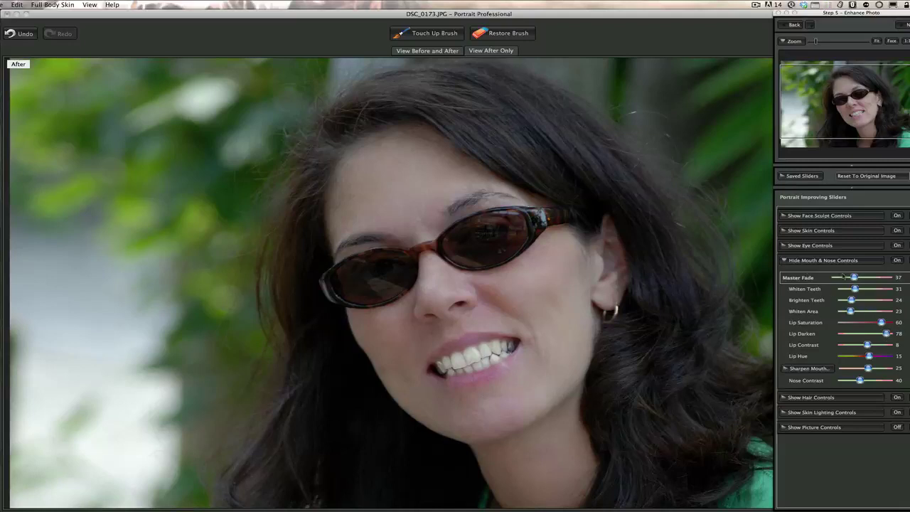
{"action": "left_click_drag", "start_coordinate": [855, 278], "coordinate": [865, 278]}
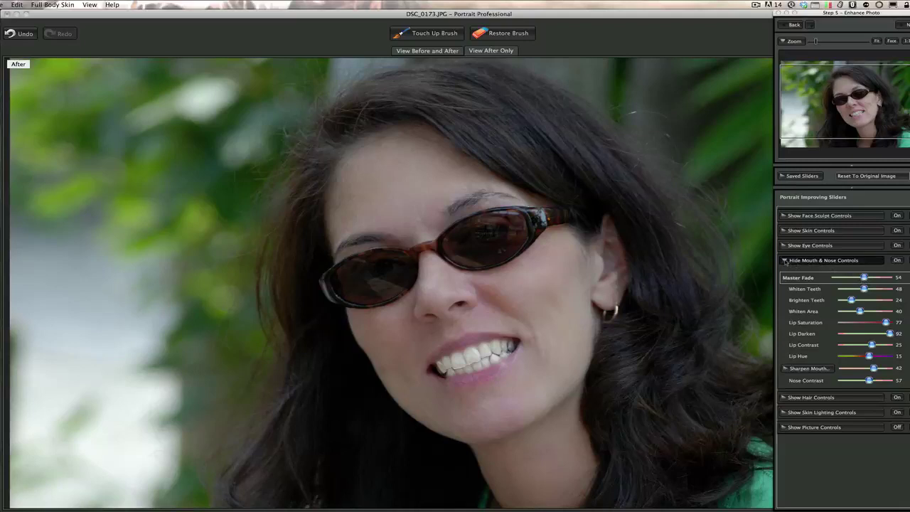
{"action": "left_click", "coordinate": [785, 261]}
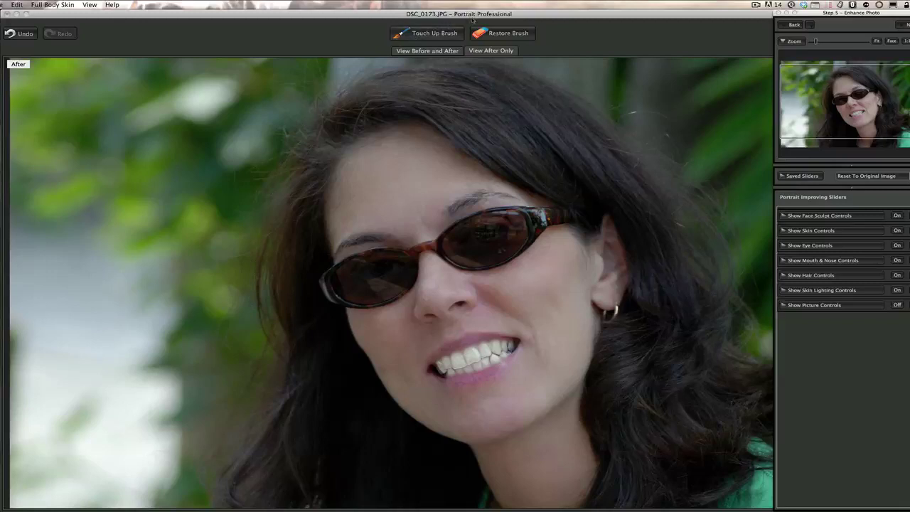
Close the DSC_0173.JPG portrait without saving its changes.
{"action": "left_click", "coordinate": [2, 6]}
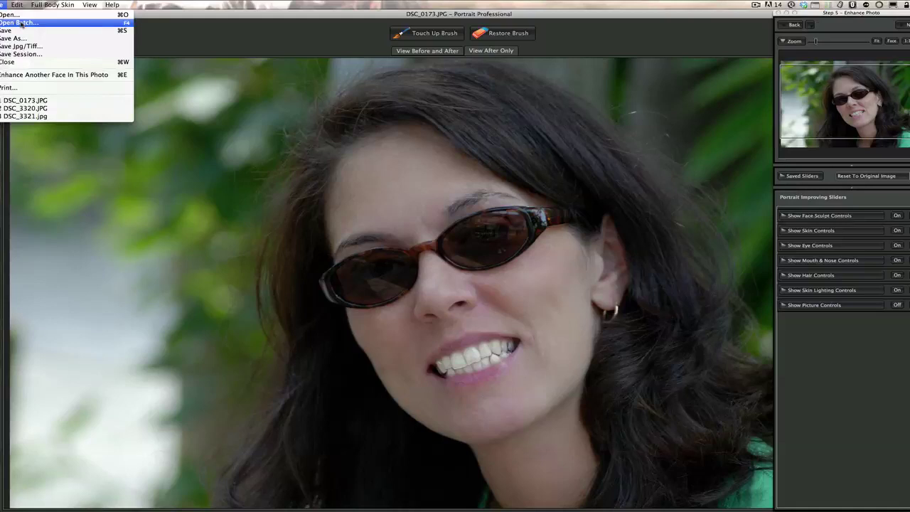
{"action": "left_click", "coordinate": [151, 27]}
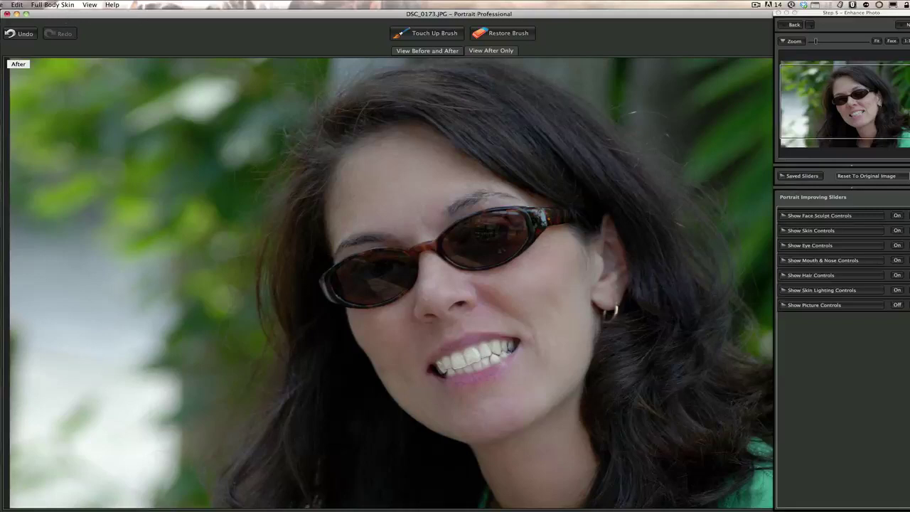
{"action": "left_click", "coordinate": [5, 4]}
{"action": "left_click", "coordinate": [12, 83]}
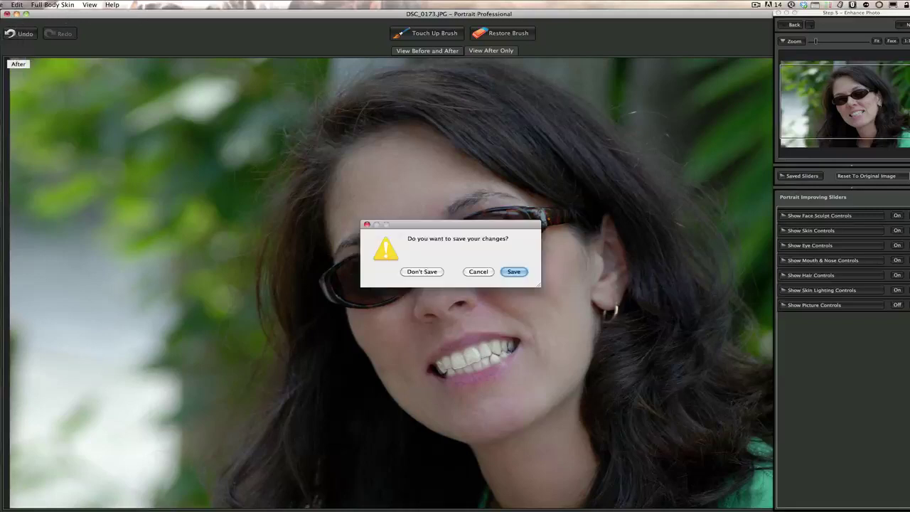
{"action": "left_click", "coordinate": [440, 272]}
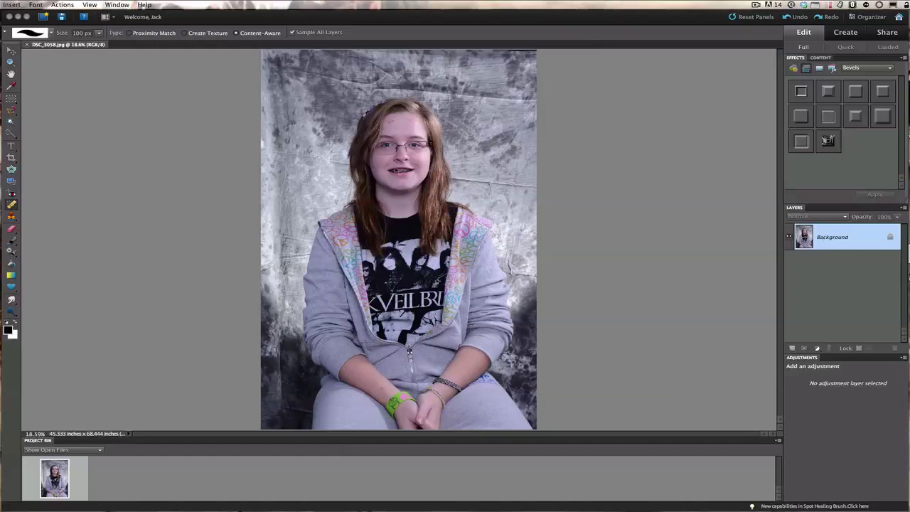
Switch to Photoshop Elements and run the Anthropics Portrait Professional filter on DSC_3058.jpg.
{"action": "left_click", "coordinate": [190, 165]}
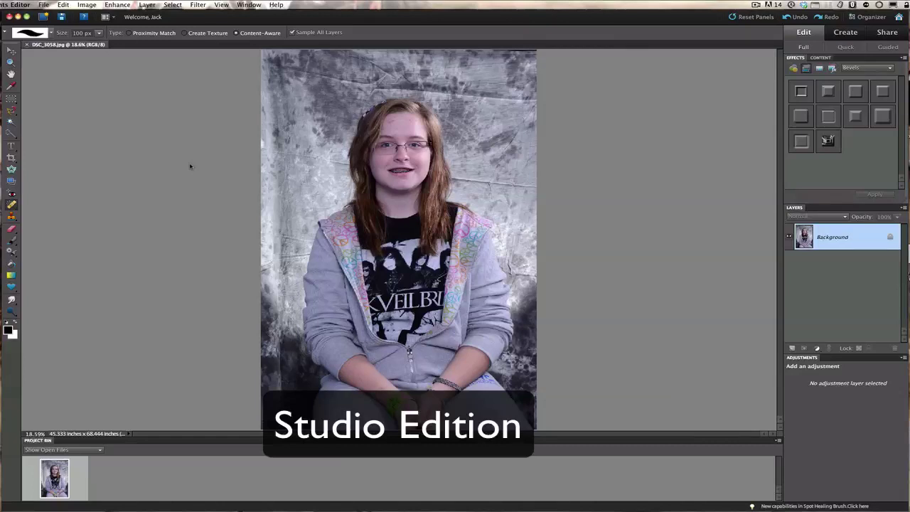
{"action": "left_click", "coordinate": [200, 6]}
{"action": "mouse_move", "coordinate": [207, 156]}
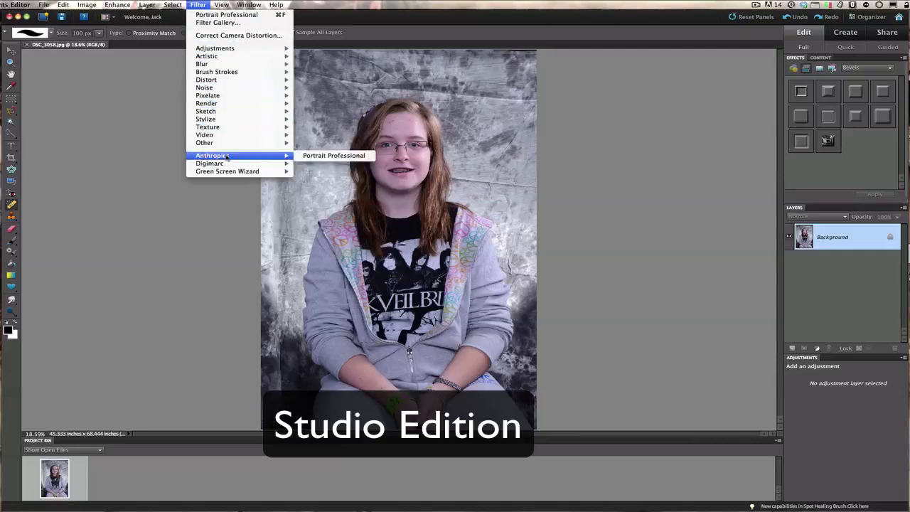
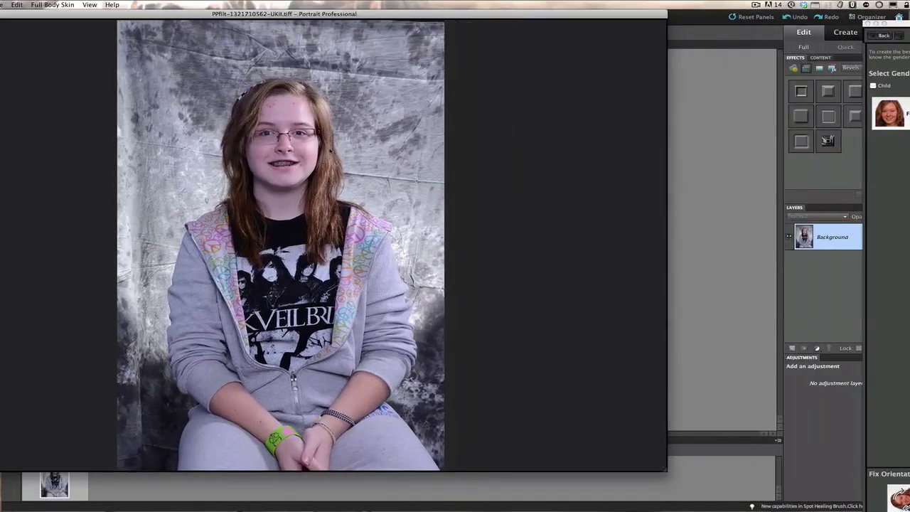
Enlarge the Portrait Professional photo window and reposition its control window so both are fully usable side by side.
{"action": "left_click_drag", "start_coordinate": [263, 14], "coordinate": [375, 15]}
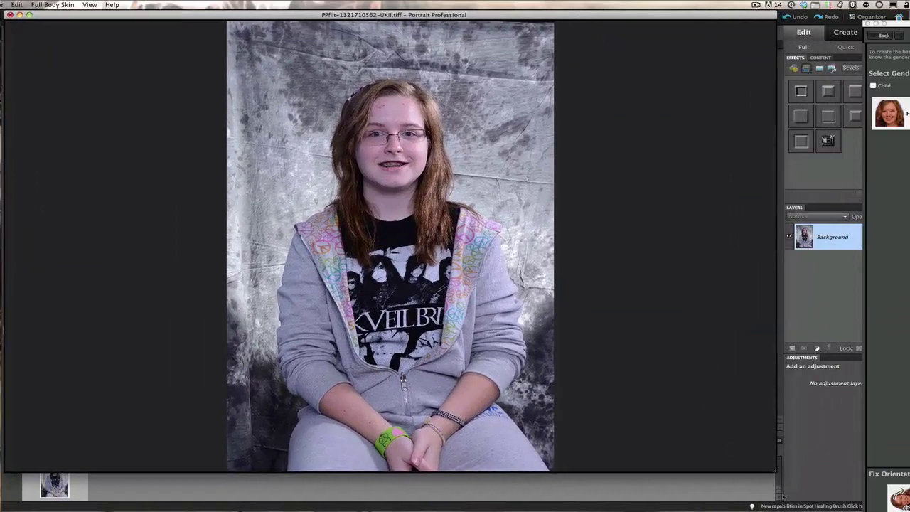
{"action": "left_click_drag", "start_coordinate": [775, 473], "coordinate": [863, 509]}
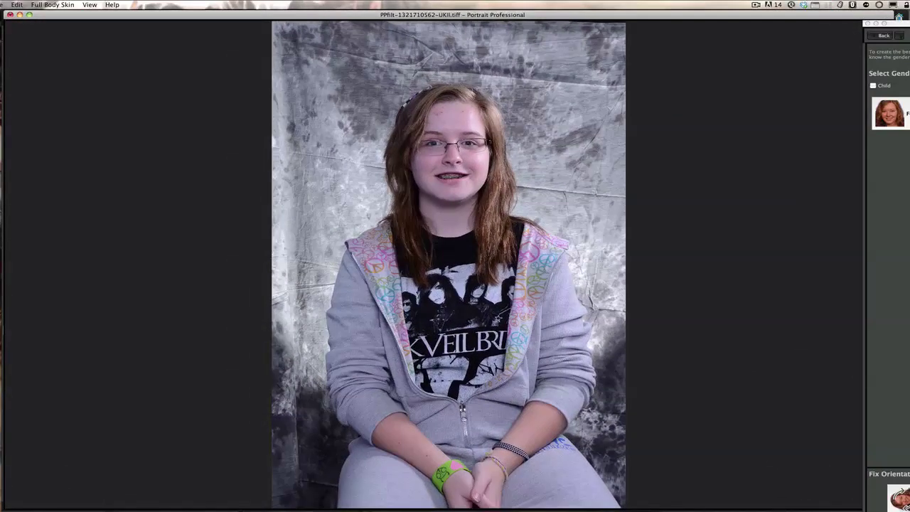
{"action": "left_click_drag", "start_coordinate": [900, 16], "coordinate": [810, 15]}
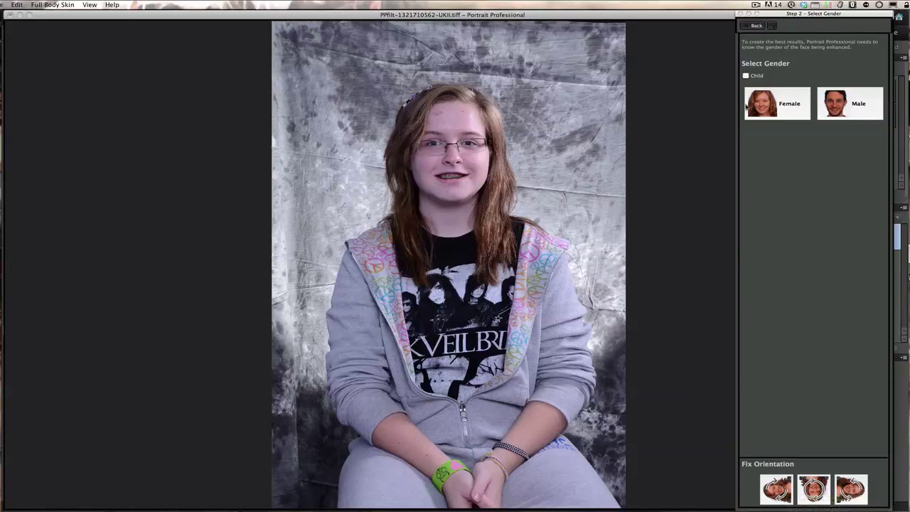
Set the subject's gender to Female and mark the outer eye corners, nose tip and both mouth corners, dismissing the outline help message.
{"action": "left_click", "coordinate": [779, 104]}
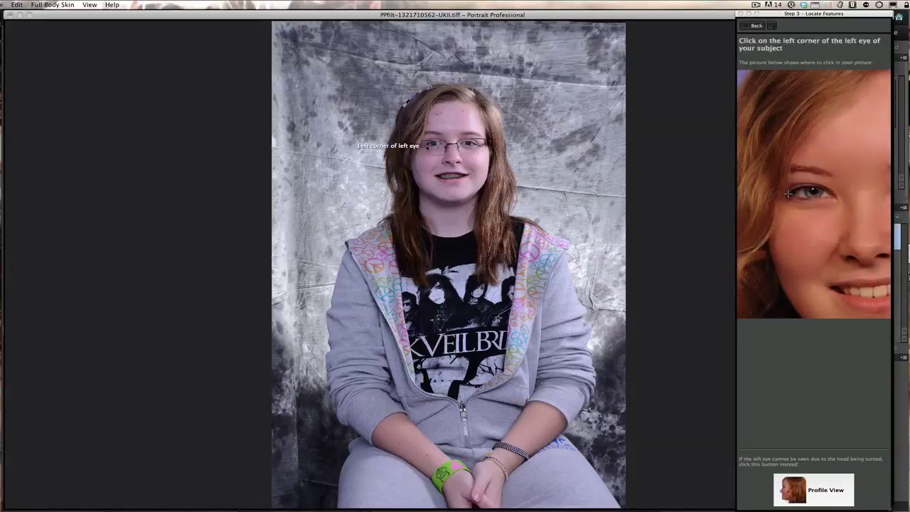
{"action": "left_click", "coordinate": [422, 146]}
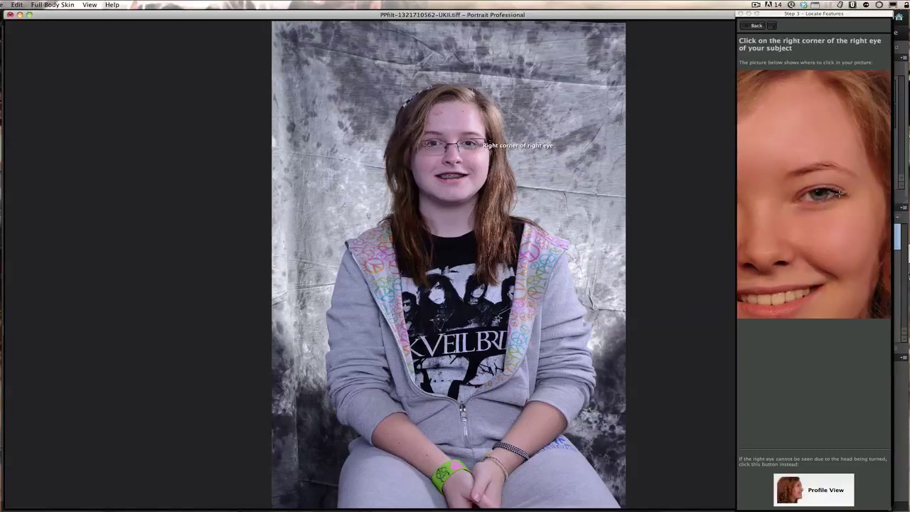
{"action": "left_click", "coordinate": [477, 145]}
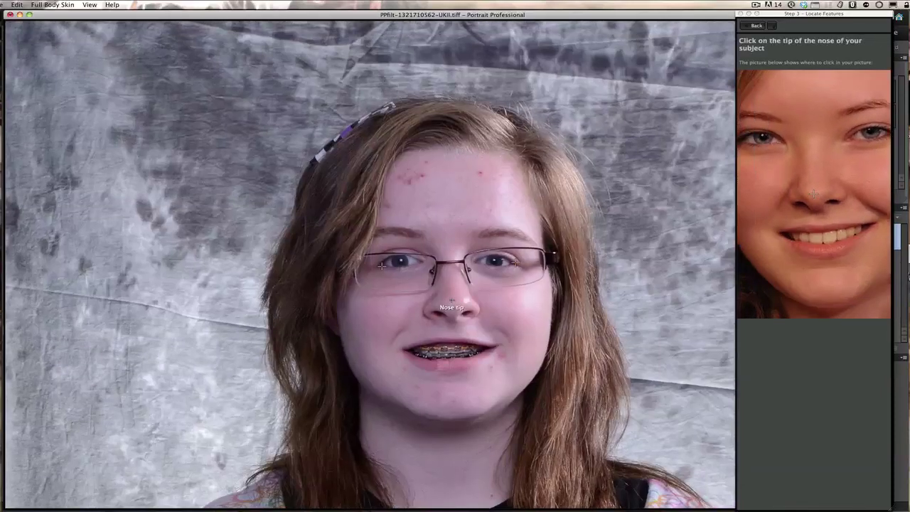
{"action": "left_click", "coordinate": [453, 302]}
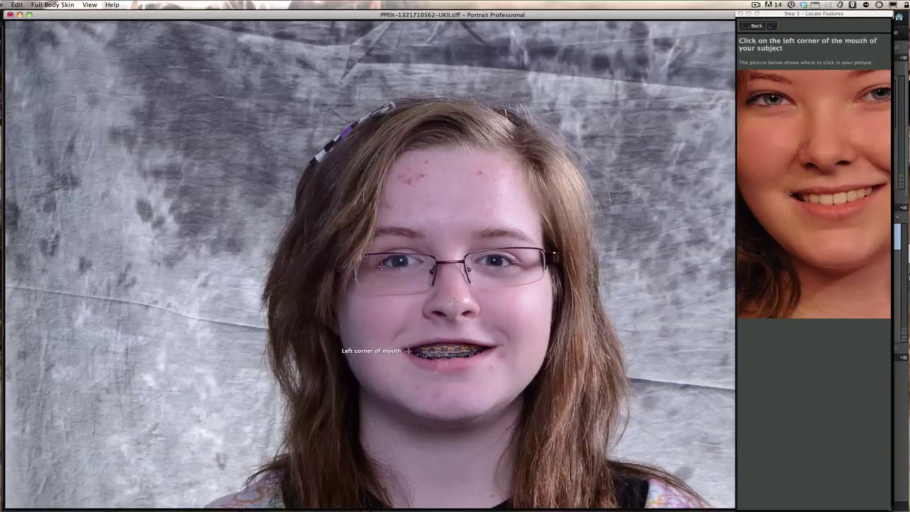
{"action": "left_click", "coordinate": [407, 351]}
{"action": "left_click", "coordinate": [491, 350]}
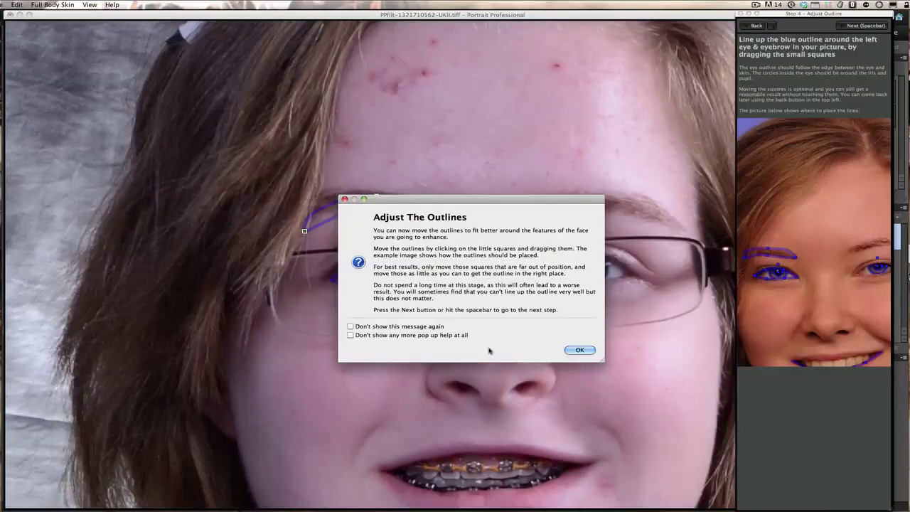
{"action": "left_click", "coordinate": [580, 350]}
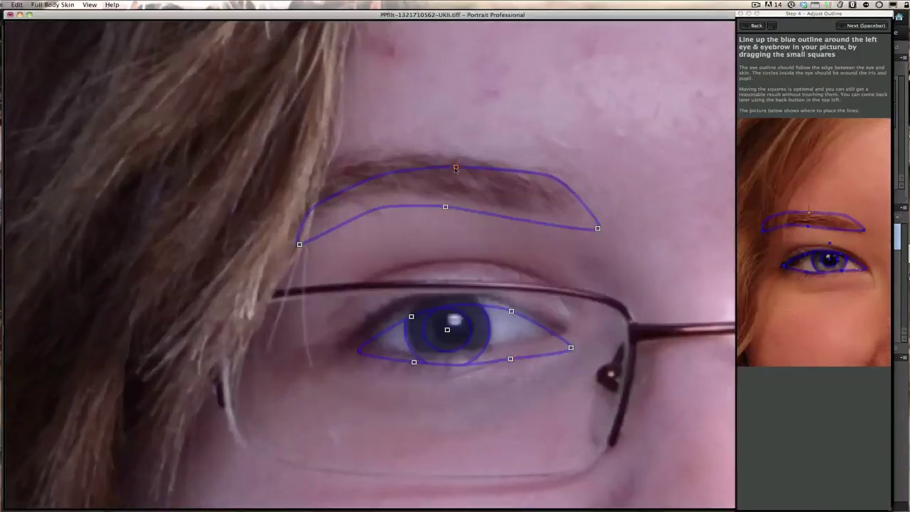
Fit the left eyebrow outline to the brow's upper edge and its inner and outer ends.
{"action": "left_click_drag", "start_coordinate": [456, 168], "coordinate": [453, 155]}
{"action": "left_click_drag", "start_coordinate": [600, 216], "coordinate": [581, 214]}
{"action": "left_click_drag", "start_coordinate": [303, 240], "coordinate": [310, 211]}
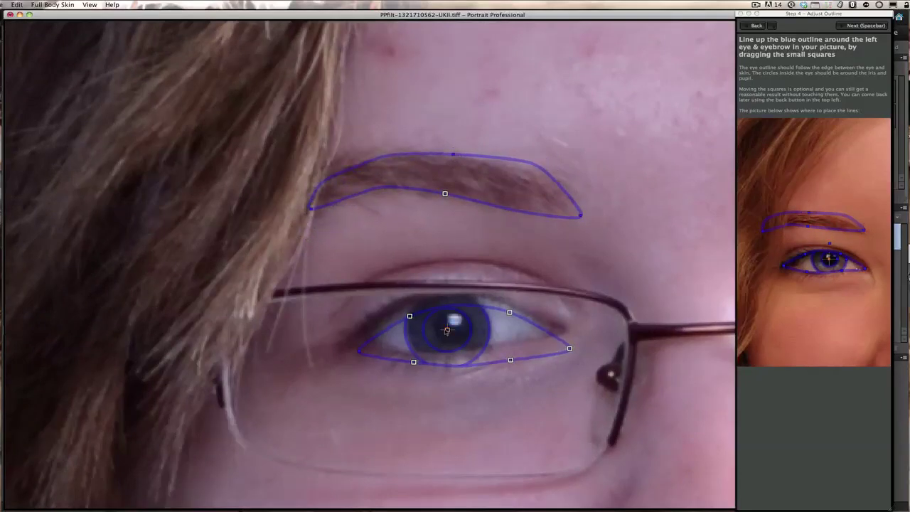
Fit the left eye outline to the iris, both eye corners and the lower lid, and accept it.
{"action": "left_click_drag", "start_coordinate": [448, 329], "coordinate": [475, 322]}
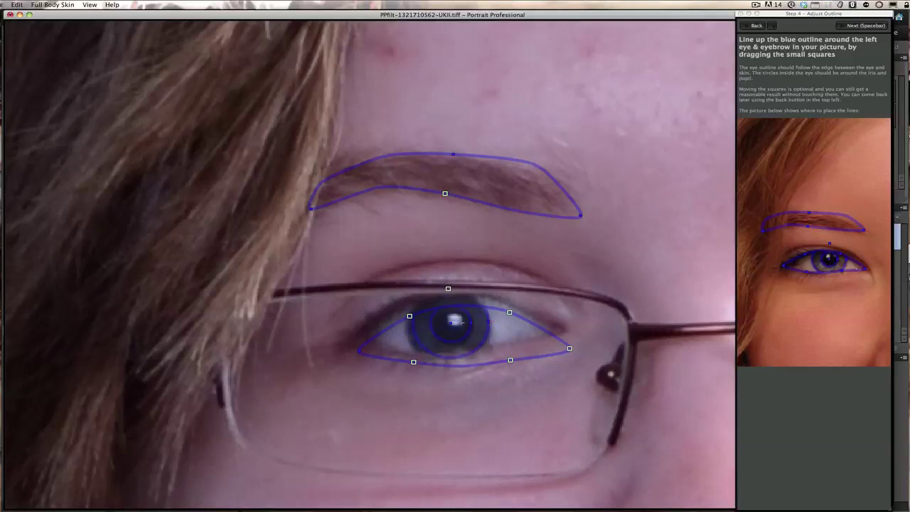
{"action": "left_click_drag", "start_coordinate": [360, 351], "coordinate": [367, 338]}
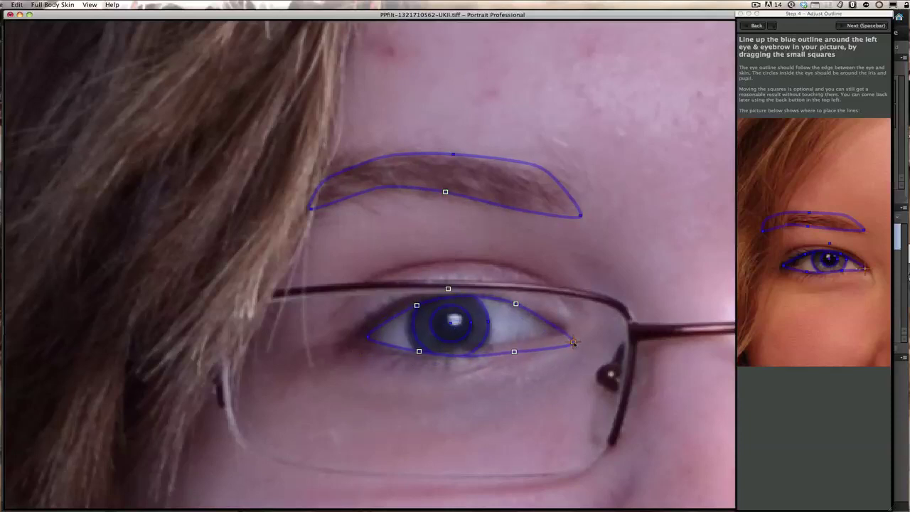
{"action": "left_click_drag", "start_coordinate": [574, 342], "coordinate": [550, 332]}
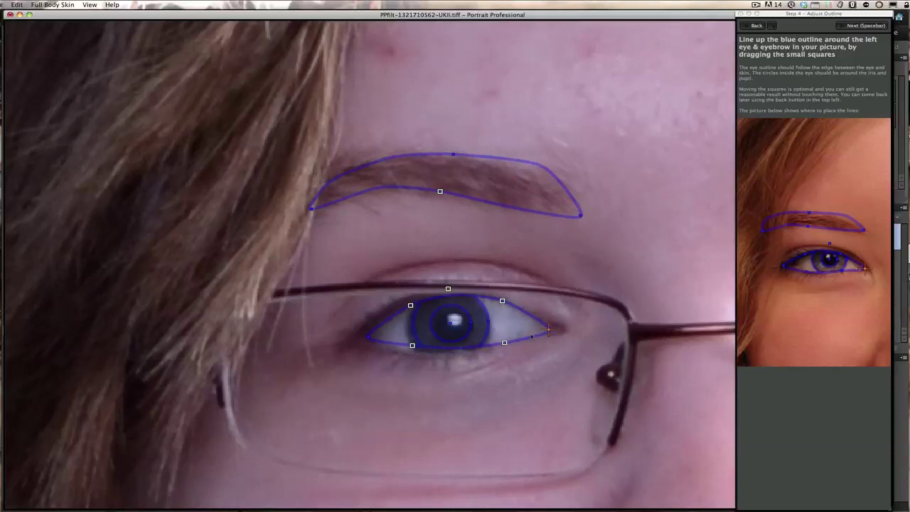
{"action": "left_click_drag", "start_coordinate": [412, 346], "coordinate": [409, 351]}
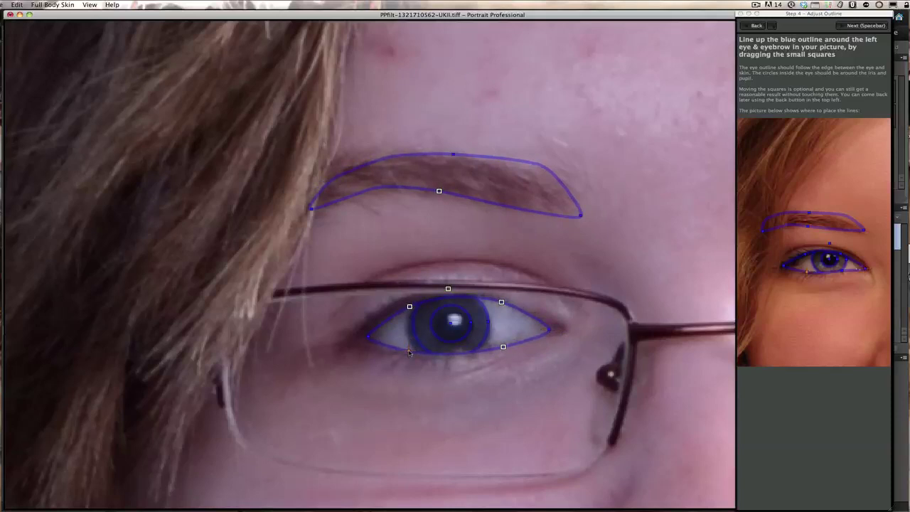
{"action": "key", "text": "space"}
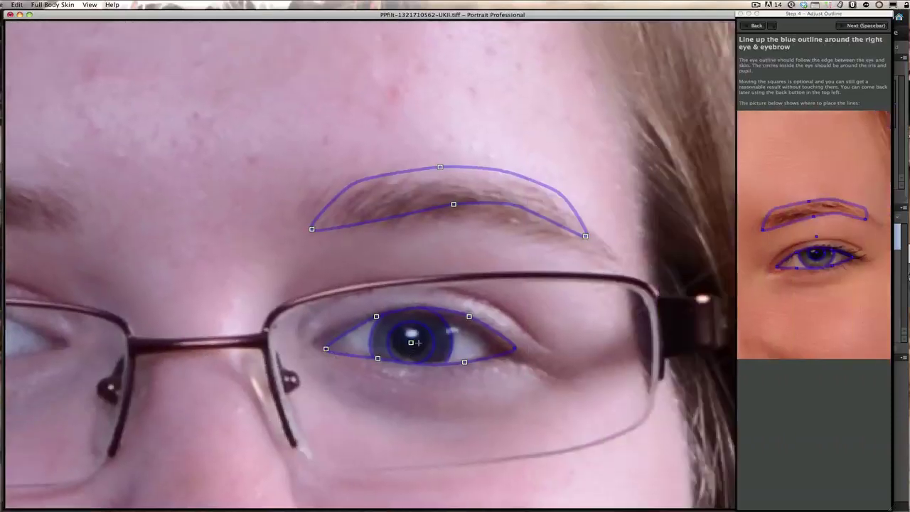
Fit the right eyebrow outline to its outer end and lower edge, and the eye outline to the iris, corners and lower lid.
{"action": "left_click_drag", "start_coordinate": [585, 236], "coordinate": [619, 265]}
{"action": "left_click_drag", "start_coordinate": [470, 209], "coordinate": [467, 218]}
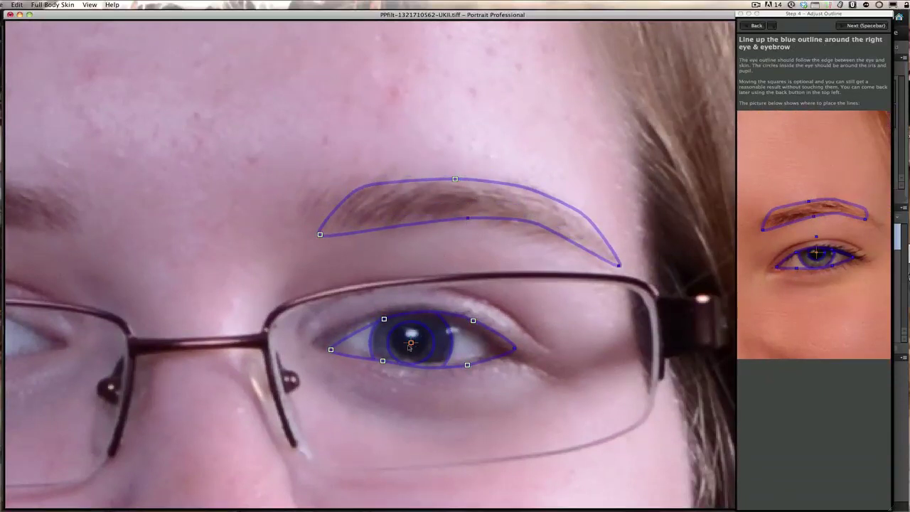
{"action": "left_click_drag", "start_coordinate": [412, 343], "coordinate": [412, 341]}
{"action": "left_click_drag", "start_coordinate": [515, 348], "coordinate": [492, 350]}
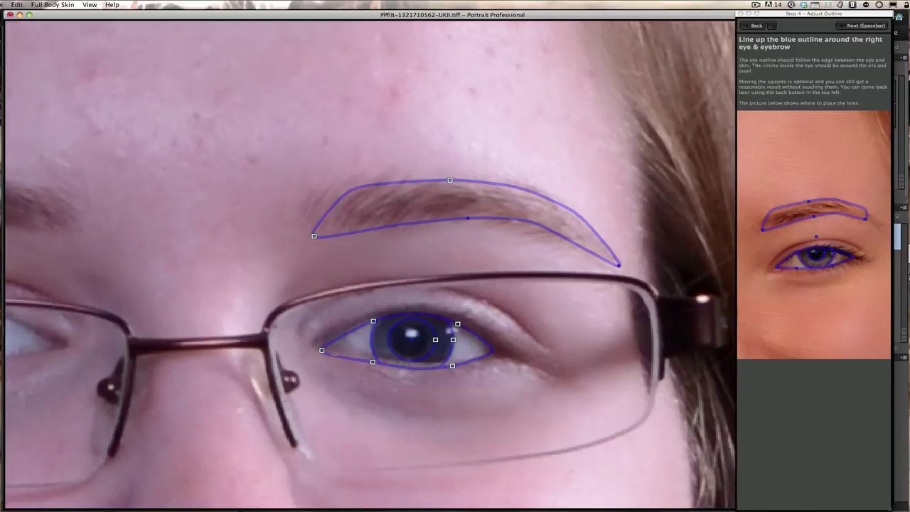
{"action": "left_click_drag", "start_coordinate": [322, 351], "coordinate": [327, 344]}
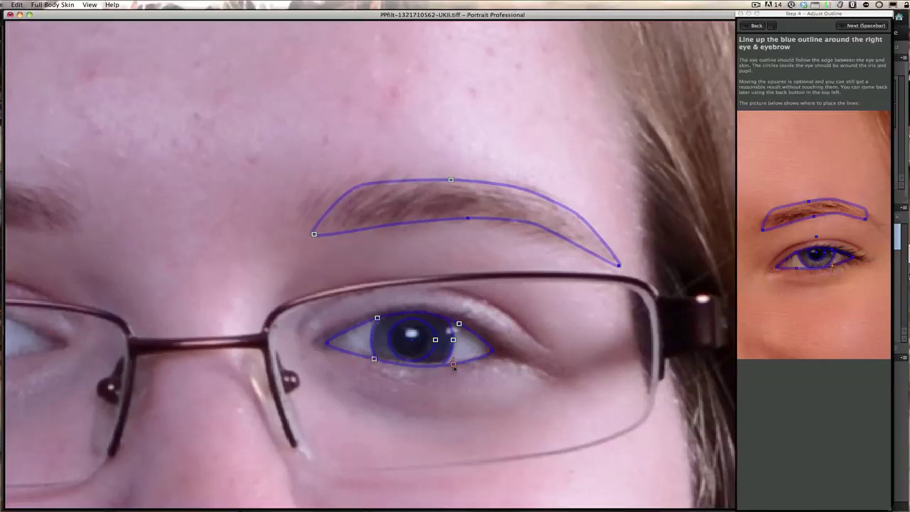
{"action": "left_click_drag", "start_coordinate": [453, 364], "coordinate": [453, 364]}
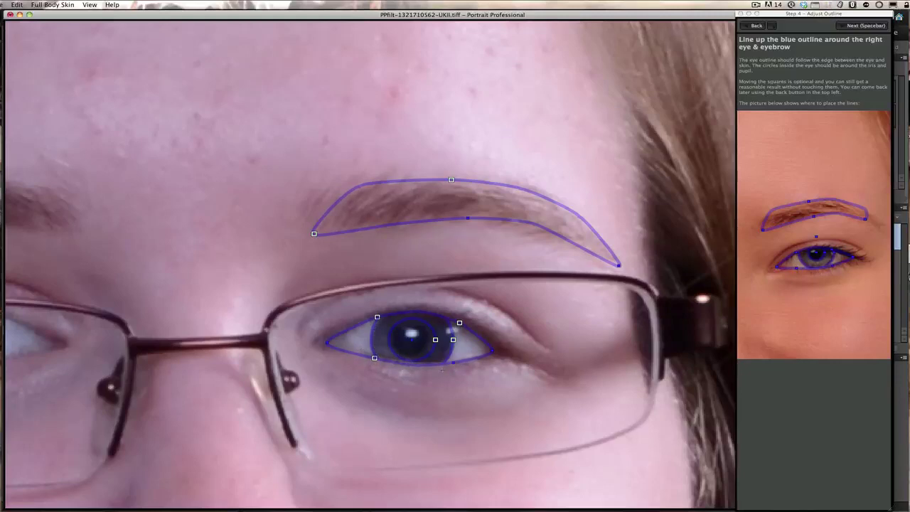
{"action": "key", "text": "space"}
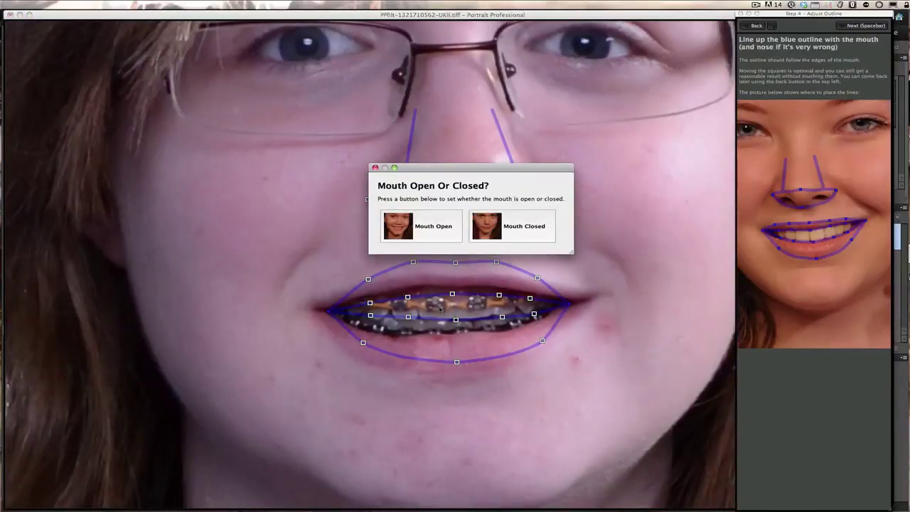
Mark the mouth as open and fit its outline to the lip corner, lower lip edge and inner lower lip.
{"action": "left_click", "coordinate": [426, 228]}
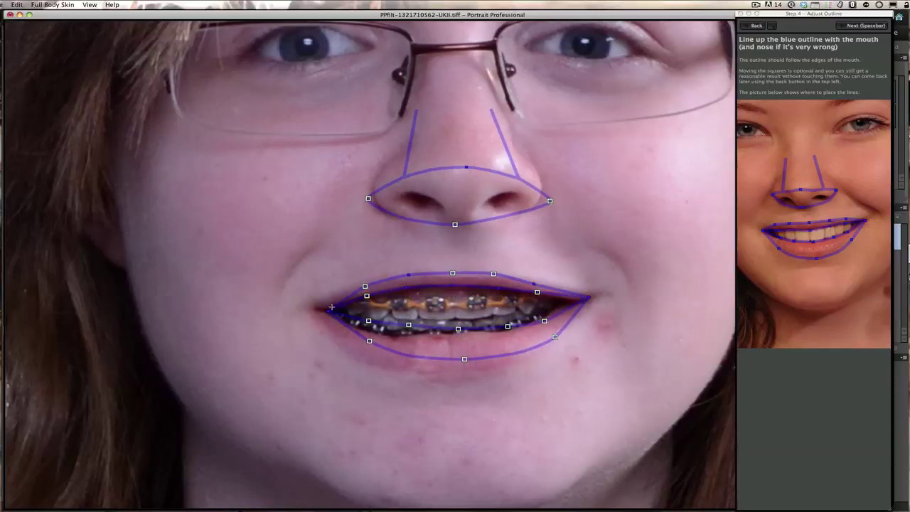
{"action": "left_click_drag", "start_coordinate": [338, 303], "coordinate": [321, 311]}
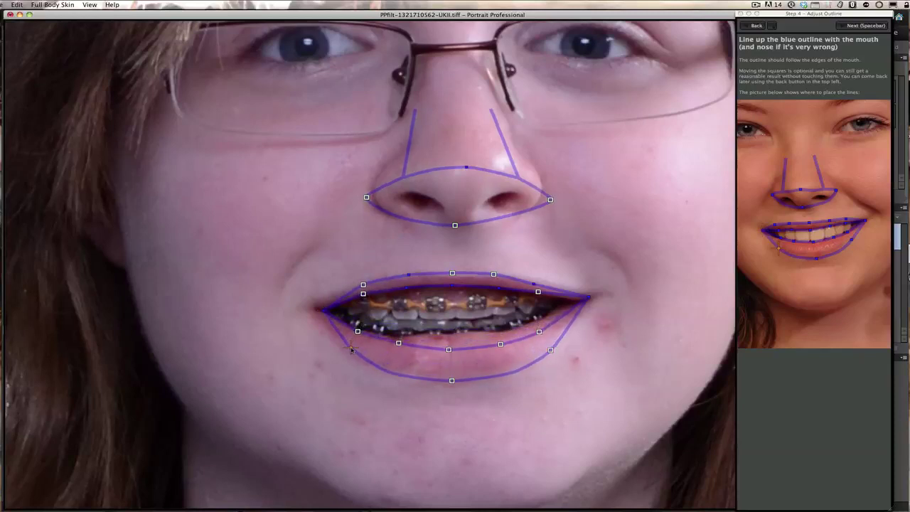
{"action": "left_click_drag", "start_coordinate": [451, 381], "coordinate": [451, 372]}
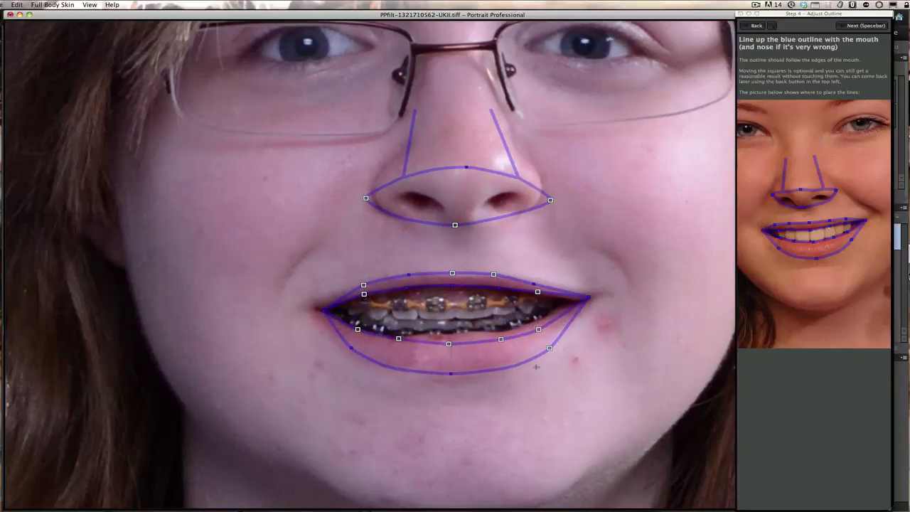
{"action": "left_click_drag", "start_coordinate": [540, 332], "coordinate": [538, 324]}
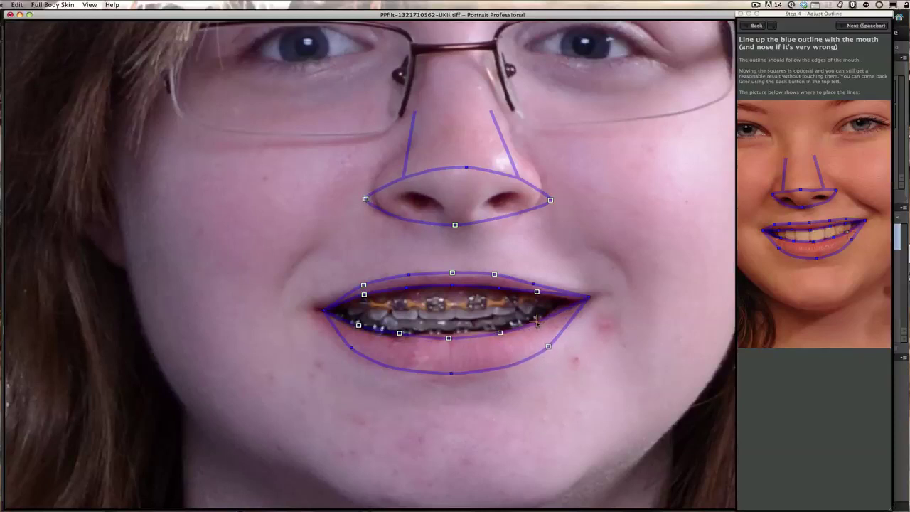
{"action": "left_click_drag", "start_coordinate": [449, 339], "coordinate": [393, 336]}
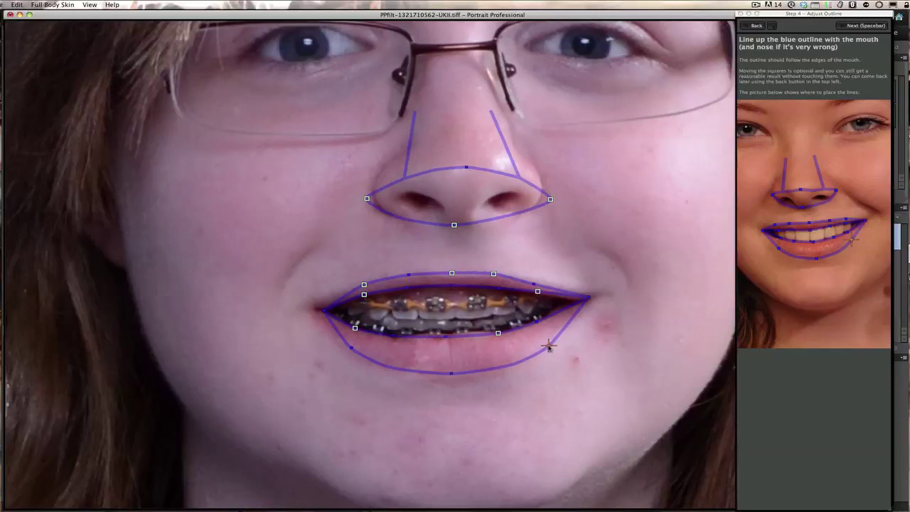
Fit the nose outline to both nostril edges and the base of the nose, and accept the mouth and nose outlines.
{"action": "left_click_drag", "start_coordinate": [551, 199], "coordinate": [550, 194]}
{"action": "left_click_drag", "start_coordinate": [367, 196], "coordinate": [371, 194]}
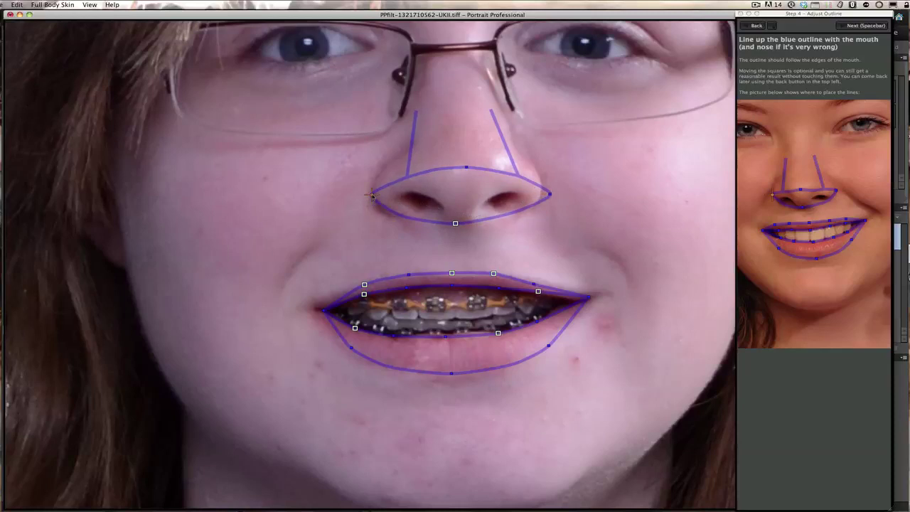
{"action": "left_click_drag", "start_coordinate": [455, 224], "coordinate": [459, 226]}
{"action": "key", "text": "space"}
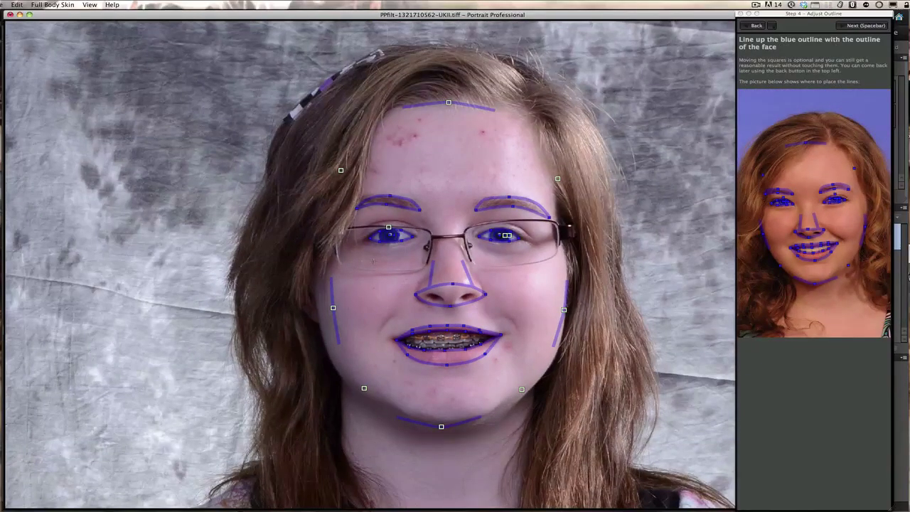
Fit the face outline to both cheeks and the chin, and proceed to the photo enhancement stage.
{"action": "left_click_drag", "start_coordinate": [333, 307], "coordinate": [321, 310]}
{"action": "left_click_drag", "start_coordinate": [562, 310], "coordinate": [566, 310]}
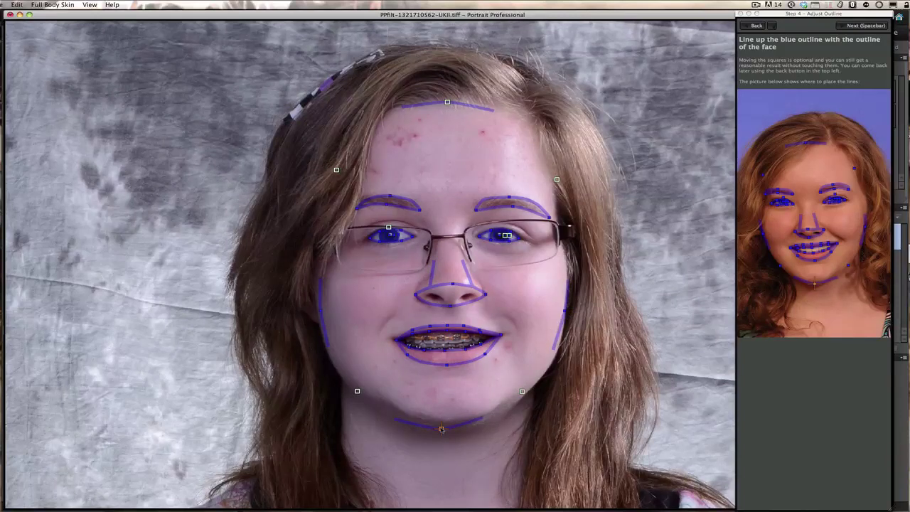
{"action": "left_click_drag", "start_coordinate": [441, 428], "coordinate": [441, 422]}
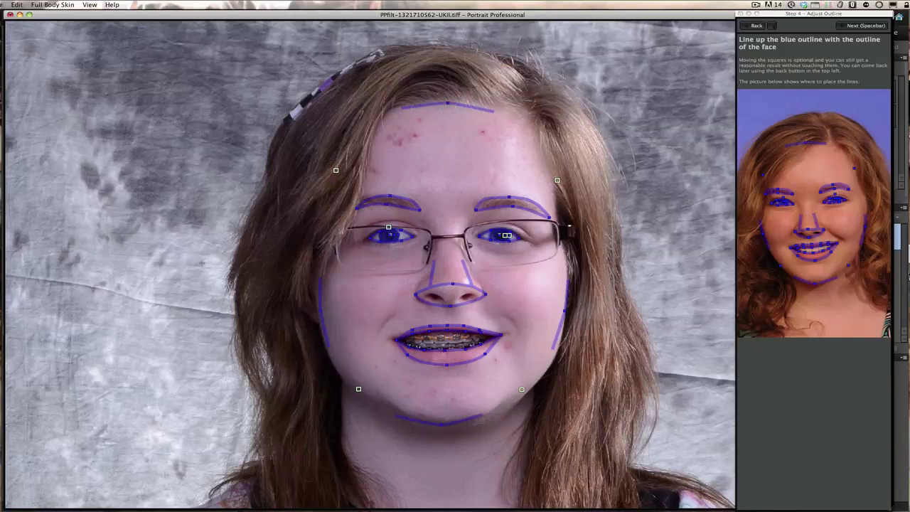
{"action": "key", "text": "space"}
{"action": "key", "text": "space"}
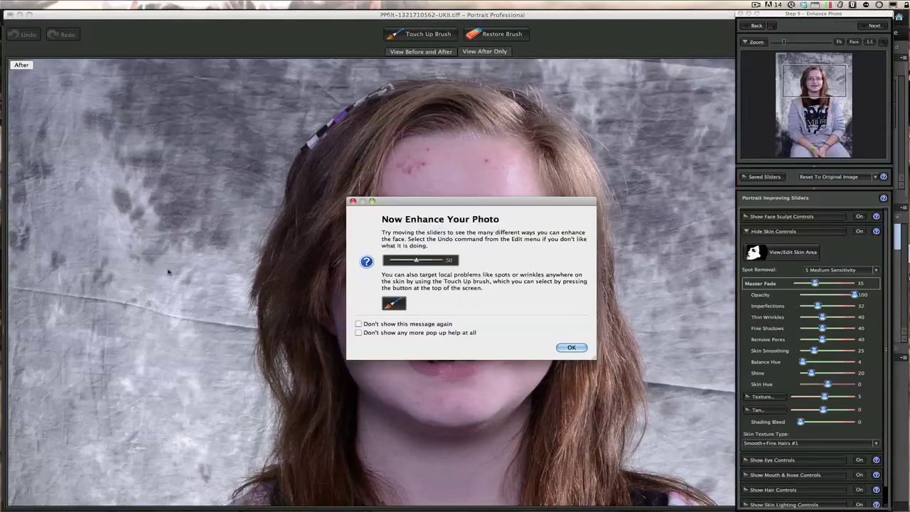
Dismiss the enhancement help message and compare the before and after versions, returning to the after-only view.
{"action": "left_click", "coordinate": [572, 347]}
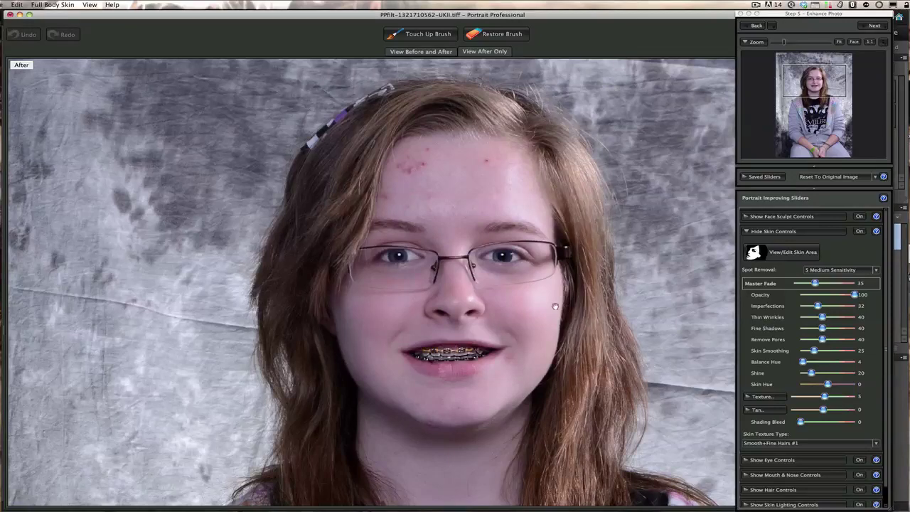
{"action": "left_click", "coordinate": [428, 52]}
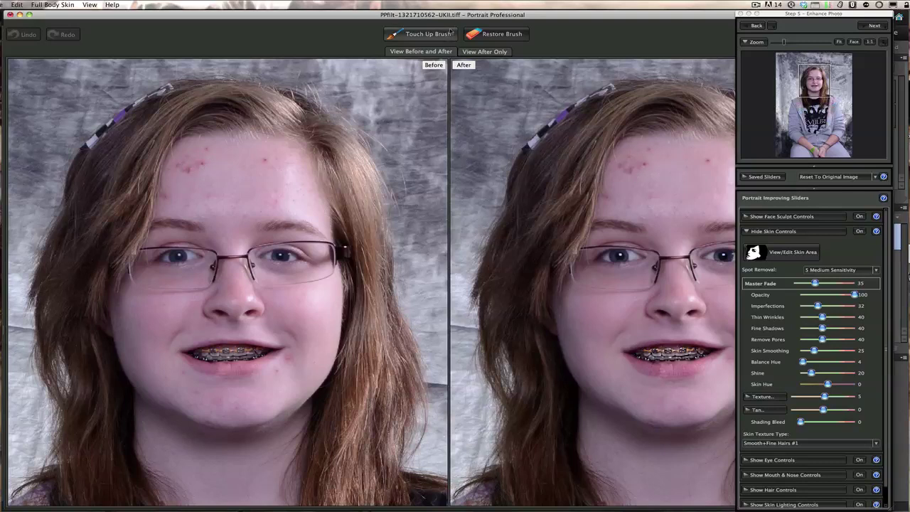
{"action": "left_click", "coordinate": [485, 52]}
Remove the blemishes on both sides of the forehead with the Touch Up Brush, reducing the brush size to 20.
{"action": "left_click", "coordinate": [431, 34]}
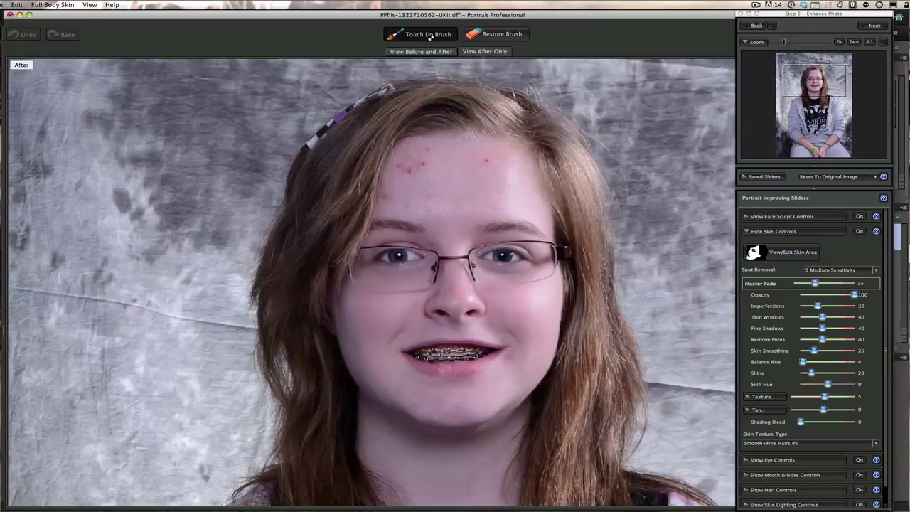
{"action": "left_click", "coordinate": [426, 156]}
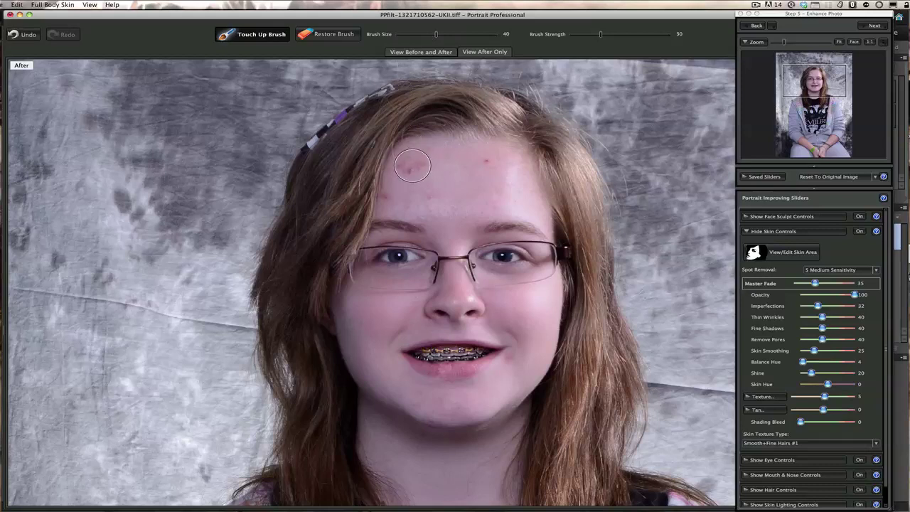
{"action": "left_click", "coordinate": [403, 171]}
{"action": "mouse_move", "coordinate": [403, 171]}
{"action": "left_mouse_down"}
{"action": "mouse_move", "coordinate": [411, 167]}
{"action": "mouse_move", "coordinate": [388, 168]}
{"action": "mouse_move", "coordinate": [423, 153]}
{"action": "left_mouse_up"}
{"action": "scroll", "coordinate": [487, 164], "scroll_direction": "down", "scroll_amount": 6}
{"action": "scroll", "coordinate": [487, 162], "scroll_direction": "down", "scroll_amount": 4}
{"action": "left_click", "coordinate": [486, 162]}
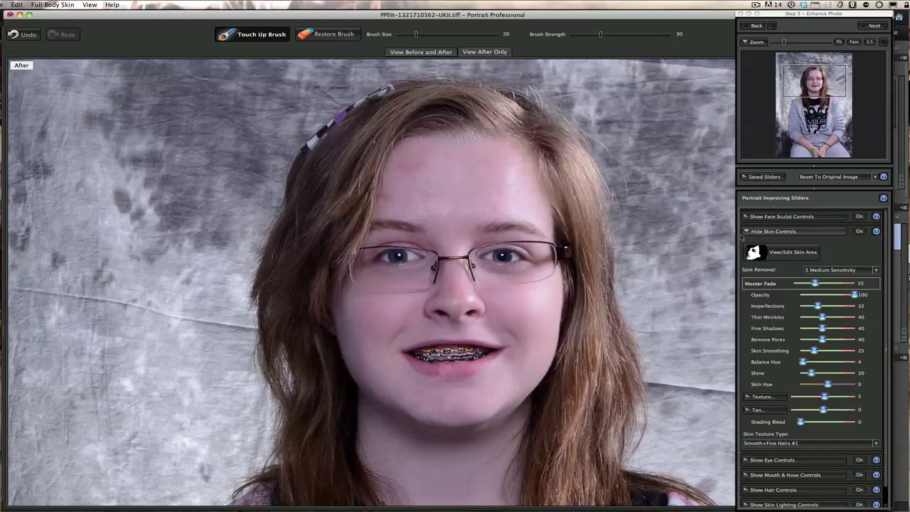
Collapse the skin controls, expand the eye controls, and set Whiten Eyes to 78 and Brighten Eyes to 36.
{"action": "left_click", "coordinate": [747, 232]}
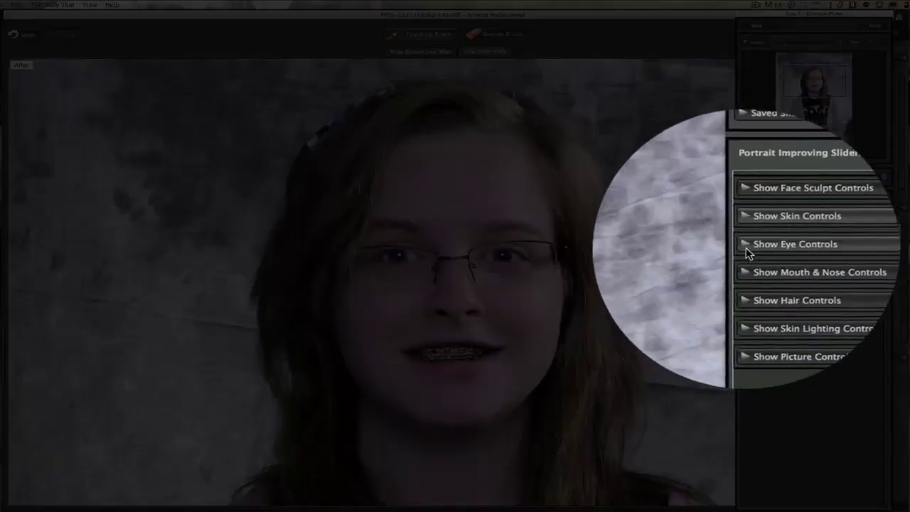
{"action": "left_click", "coordinate": [746, 246]}
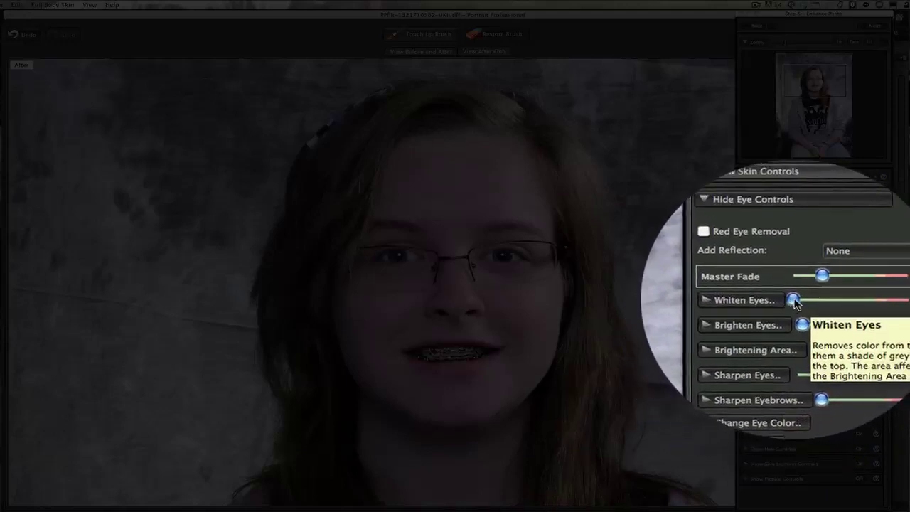
{"action": "left_click_drag", "start_coordinate": [794, 300], "coordinate": [818, 313]}
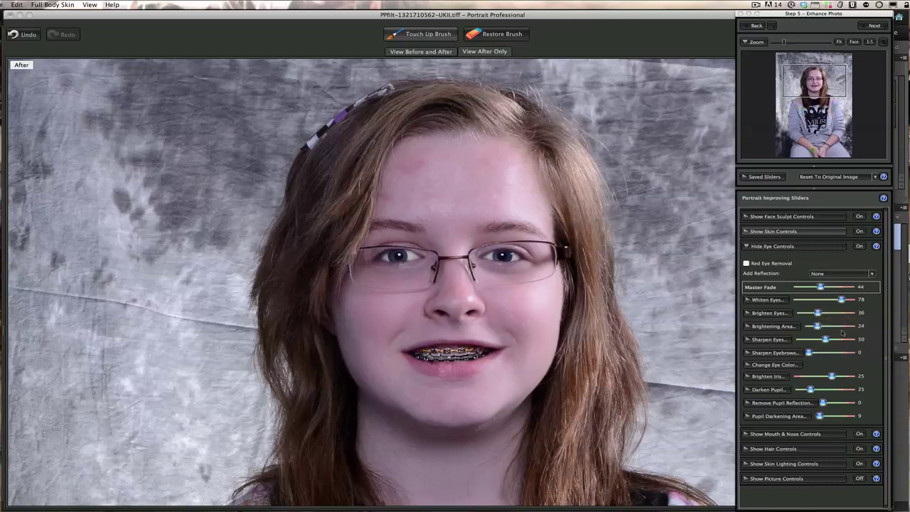
Set Brightening Area to 27, Sharpen Eyes to 63, Brighten Iris to 76, Darken Pupil to 43 and the eye Master Fade to 61.
{"action": "mouse_move", "coordinate": [818, 326]}
{"action": "left_mouse_down"}
{"action": "mouse_move", "coordinate": [829, 327]}
{"action": "mouse_move", "coordinate": [819, 327]}
{"action": "left_mouse_up"}
{"action": "mouse_move", "coordinate": [825, 339]}
{"action": "left_mouse_down"}
{"action": "mouse_move", "coordinate": [843, 340]}
{"action": "mouse_move", "coordinate": [837, 342]}
{"action": "left_mouse_up"}
{"action": "left_click_drag", "start_coordinate": [832, 377], "coordinate": [847, 377]}
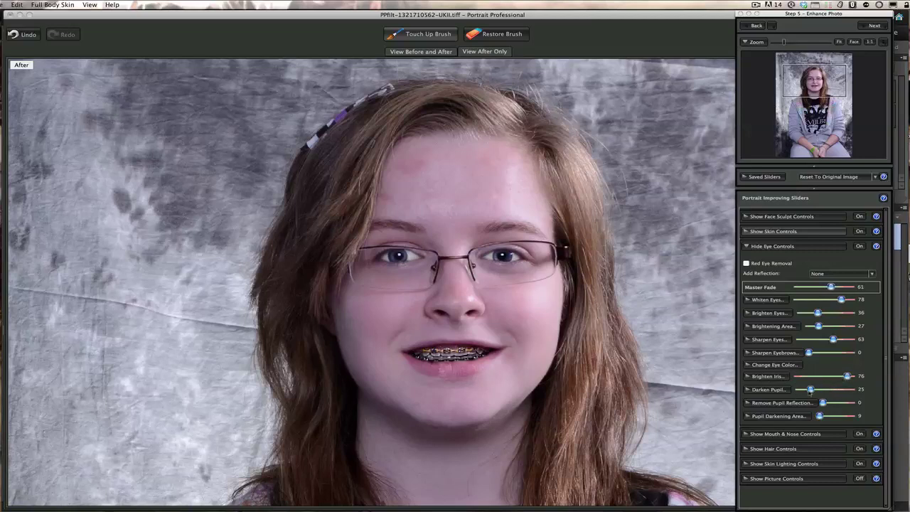
{"action": "left_click_drag", "start_coordinate": [811, 390], "coordinate": [821, 390]}
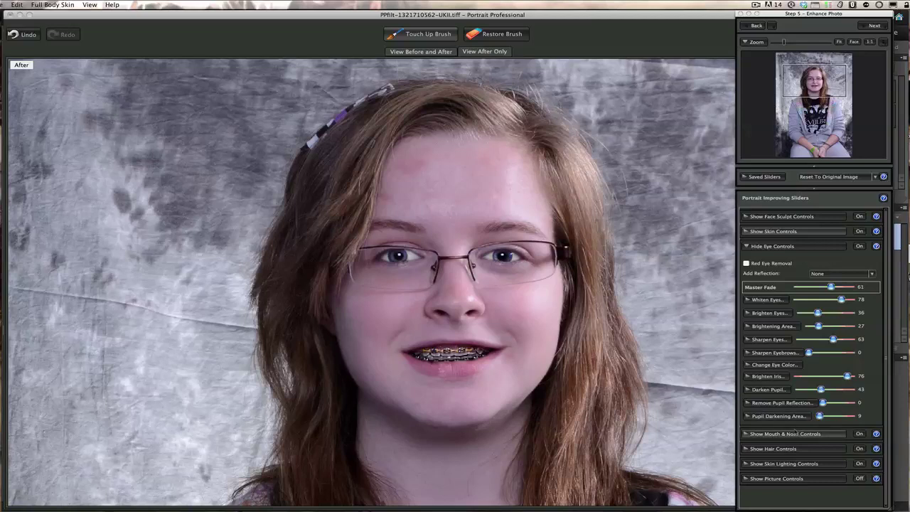
{"action": "mouse_move", "coordinate": [798, 421]}
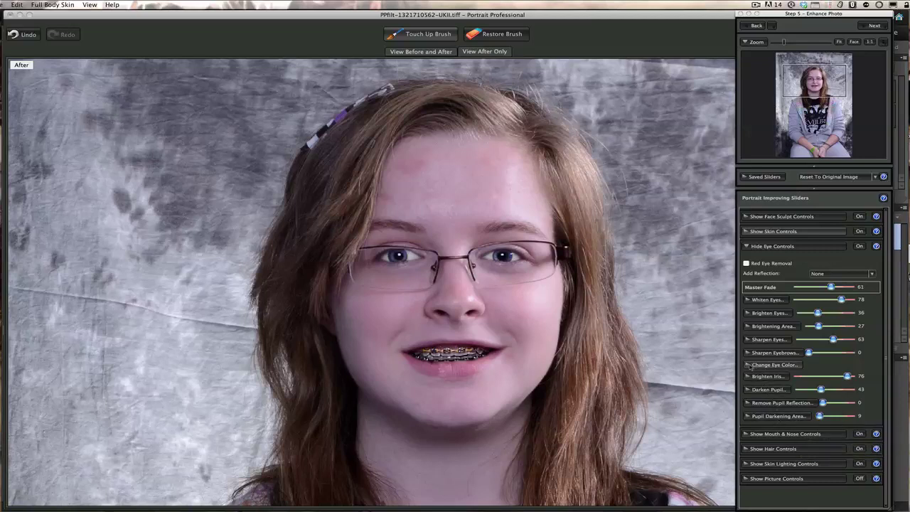
{"action": "left_click", "coordinate": [747, 364]}
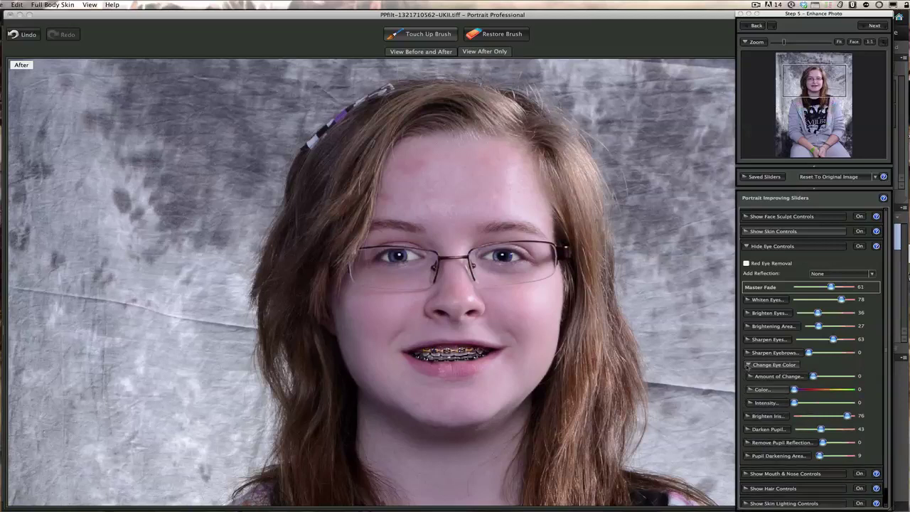
{"action": "left_click", "coordinate": [747, 364]}
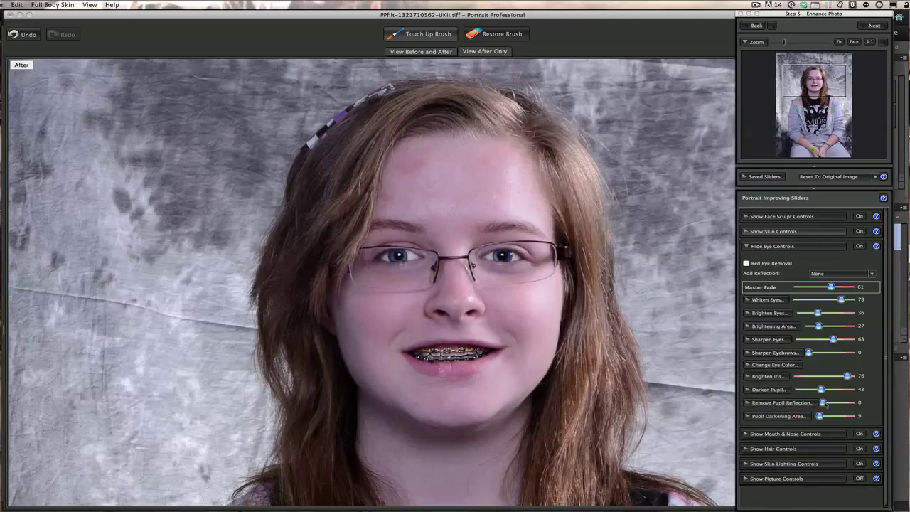
Set Remove Pupil Reflection to 90 and add a chapel window reflection to the eyes.
{"action": "left_click_drag", "start_coordinate": [822, 403], "coordinate": [852, 403]}
{"action": "left_click", "coordinate": [872, 274]}
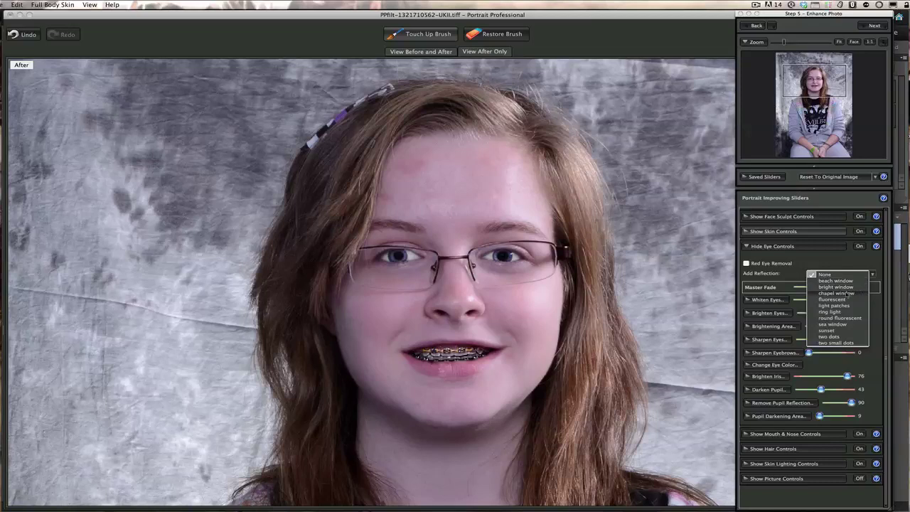
{"action": "left_click", "coordinate": [847, 293]}
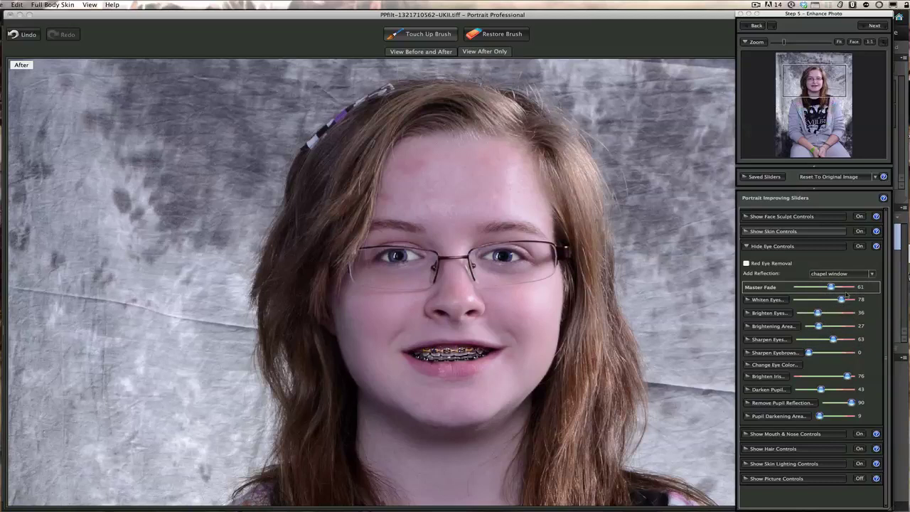
Try the light patches, sea window and sunset reflections in the eyes, one after another.
{"action": "left_click", "coordinate": [872, 275]}
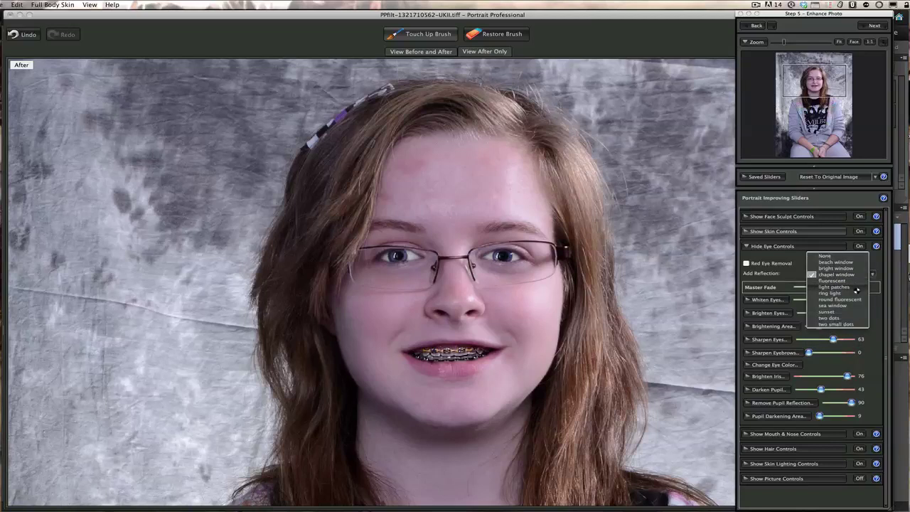
{"action": "left_click", "coordinate": [855, 288]}
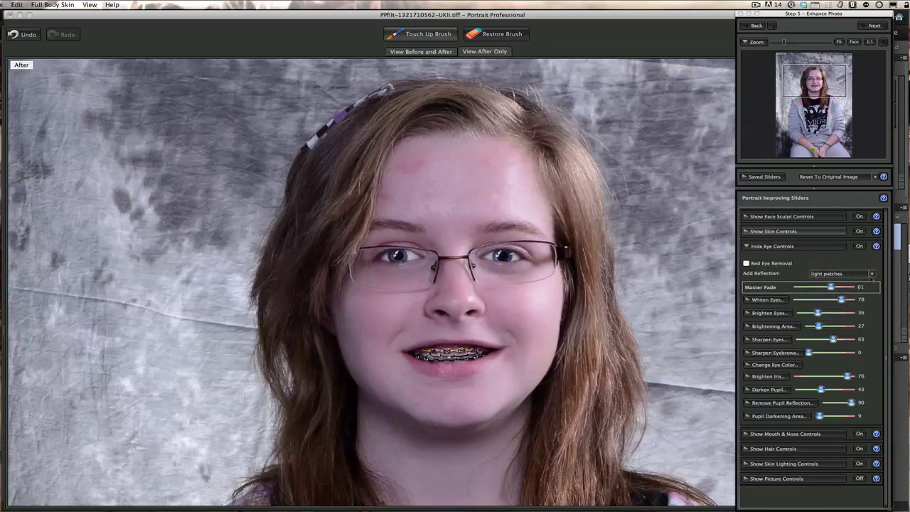
{"action": "left_click", "coordinate": [872, 277]}
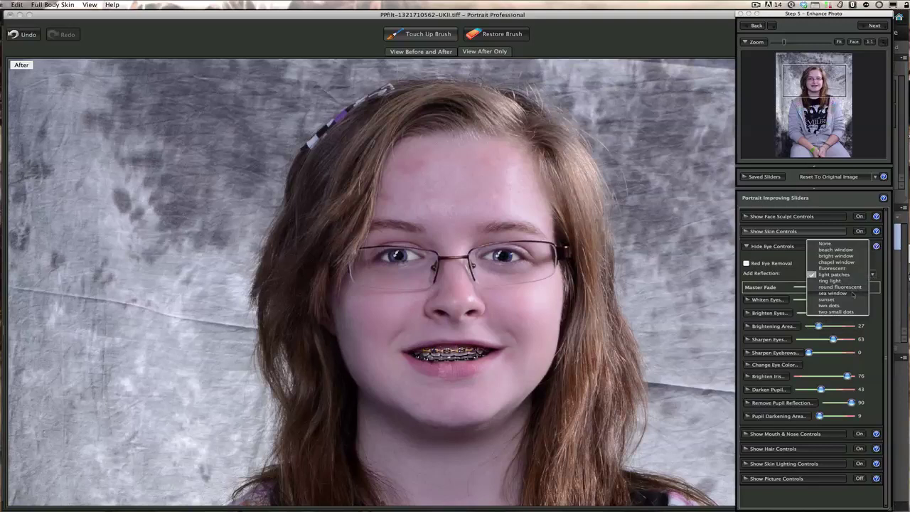
{"action": "left_click", "coordinate": [854, 293]}
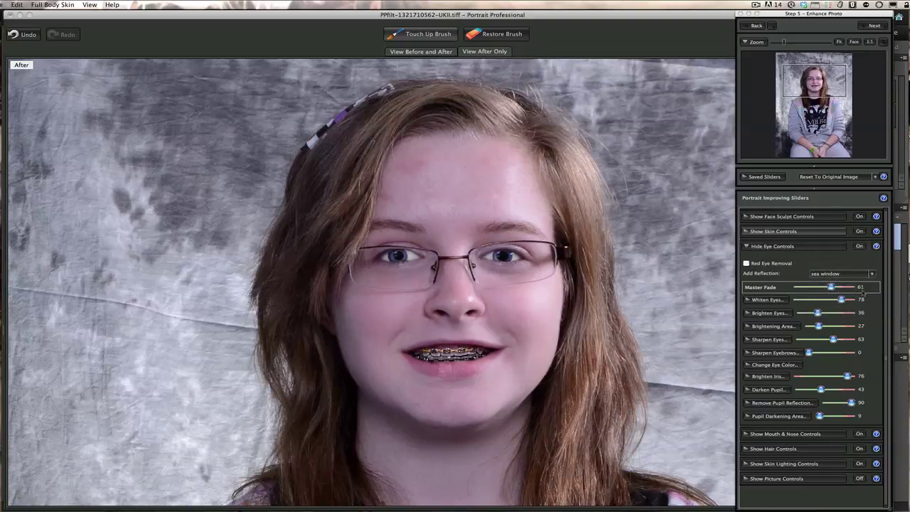
{"action": "left_click", "coordinate": [873, 275]}
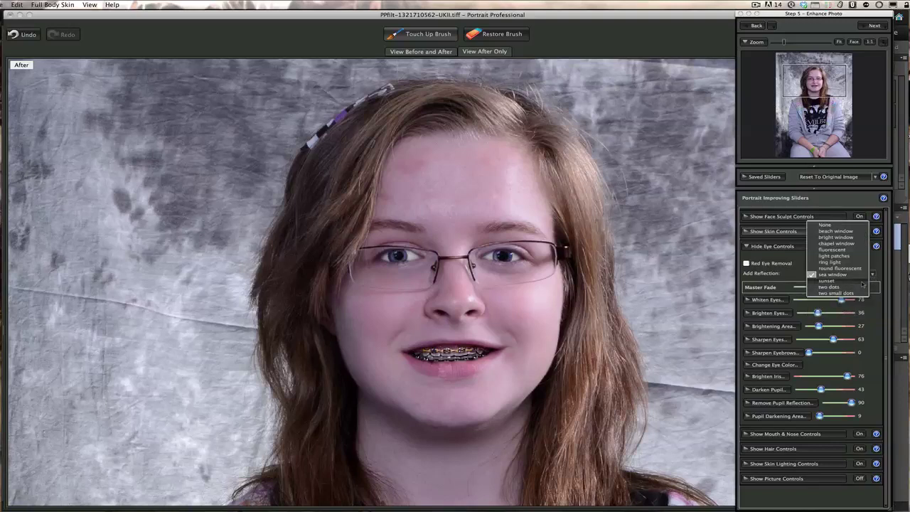
{"action": "left_click", "coordinate": [862, 281]}
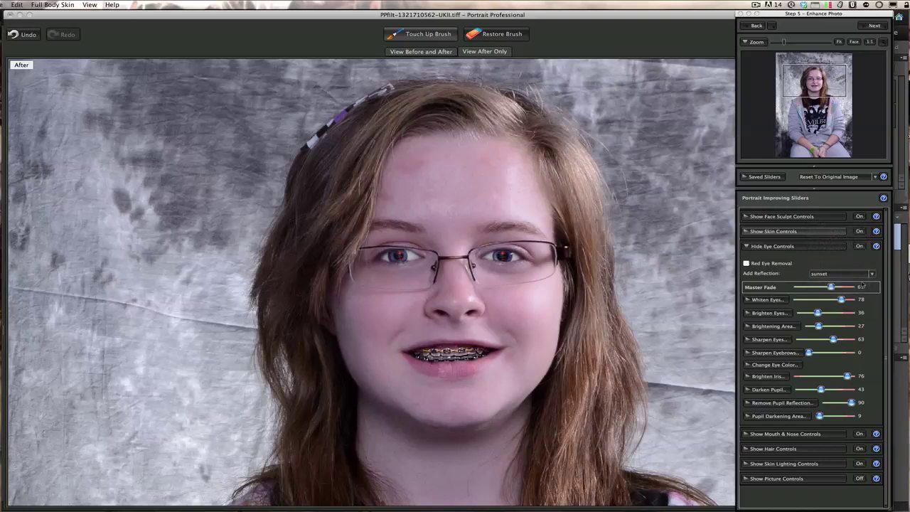
Set the added eye reflection to None and collapse the eye controls.
{"action": "left_click", "coordinate": [873, 275]}
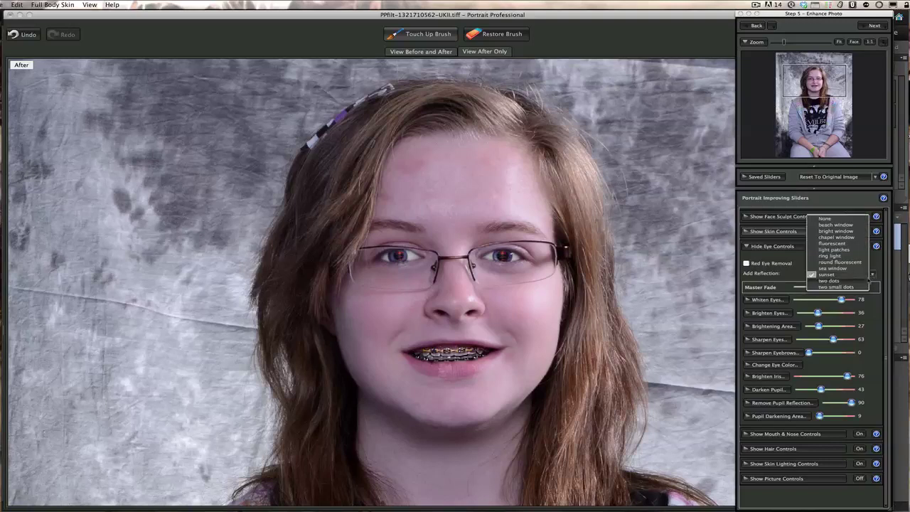
{"action": "left_click", "coordinate": [853, 220]}
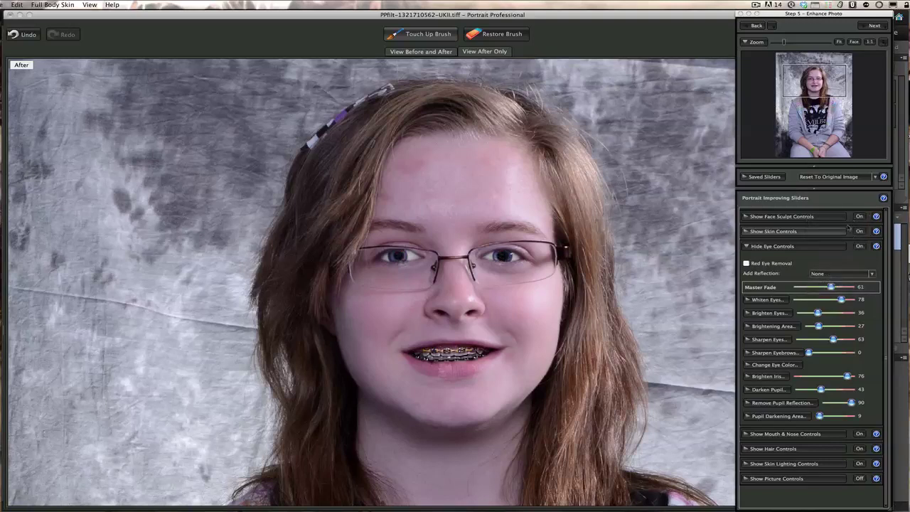
{"action": "left_click", "coordinate": [747, 246]}
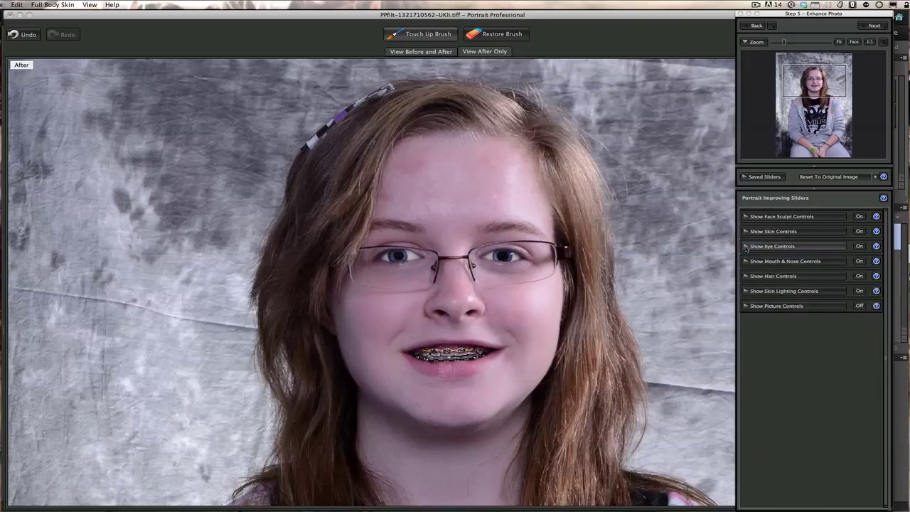
Expand the picture controls, switch them on and set Fill Shadows to 11.
{"action": "left_click", "coordinate": [746, 307]}
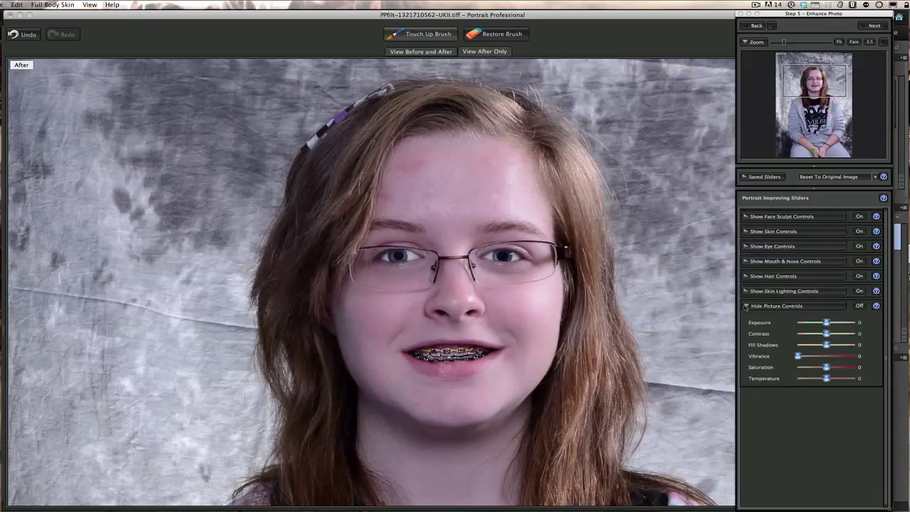
{"action": "left_click", "coordinate": [864, 306]}
{"action": "left_click_drag", "start_coordinate": [827, 322], "coordinate": [827, 322]}
{"action": "mouse_move", "coordinate": [827, 336]}
{"action": "left_mouse_down"}
{"action": "mouse_move", "coordinate": [835, 336]}
{"action": "mouse_move", "coordinate": [825, 335]}
{"action": "mouse_move", "coordinate": [830, 346]}
{"action": "left_mouse_up"}
Switch to the web browser and examine the Portrait Professional editions comparison and the purchase page.
{"action": "key", "text": "super+Tab"}
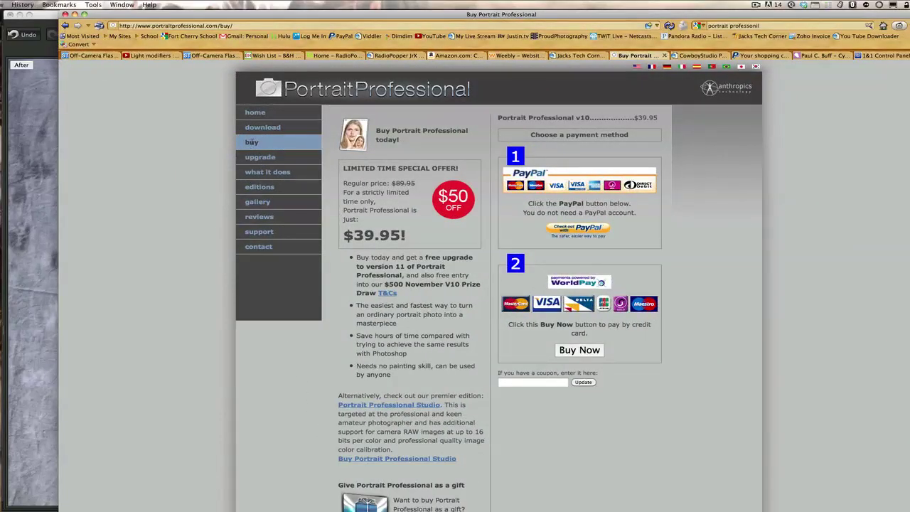
{"action": "left_click", "coordinate": [261, 186]}
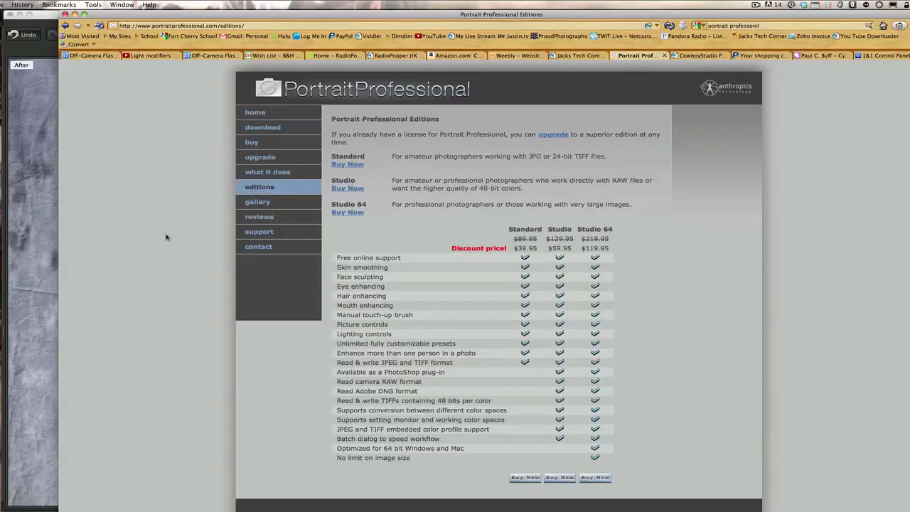
{"action": "scroll", "coordinate": [167, 237], "scroll_direction": "down", "scroll_amount": 1}
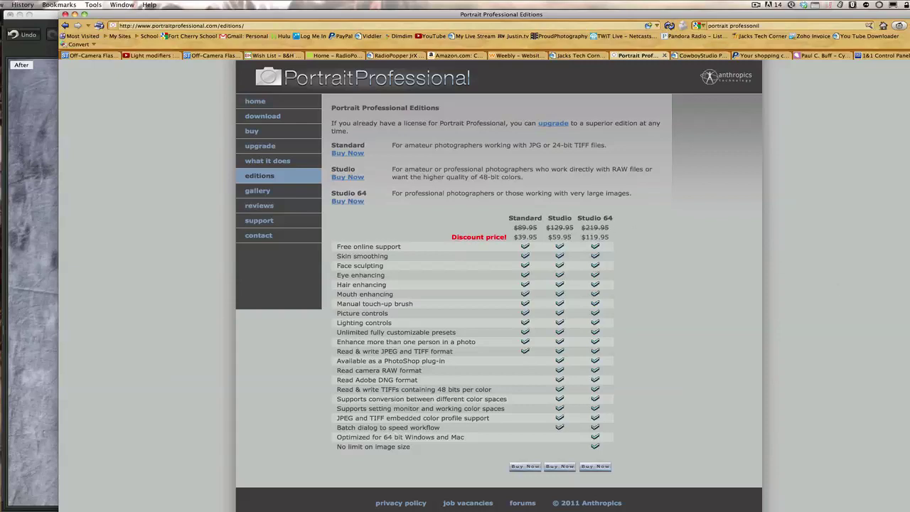
{"action": "left_click_drag", "start_coordinate": [909, 509], "coordinate": [874, 505]}
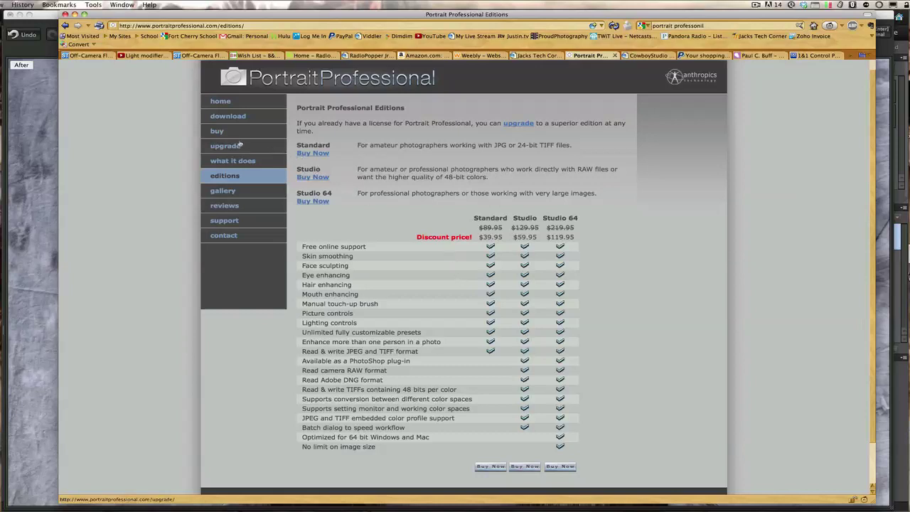
{"action": "left_click", "coordinate": [217, 132]}
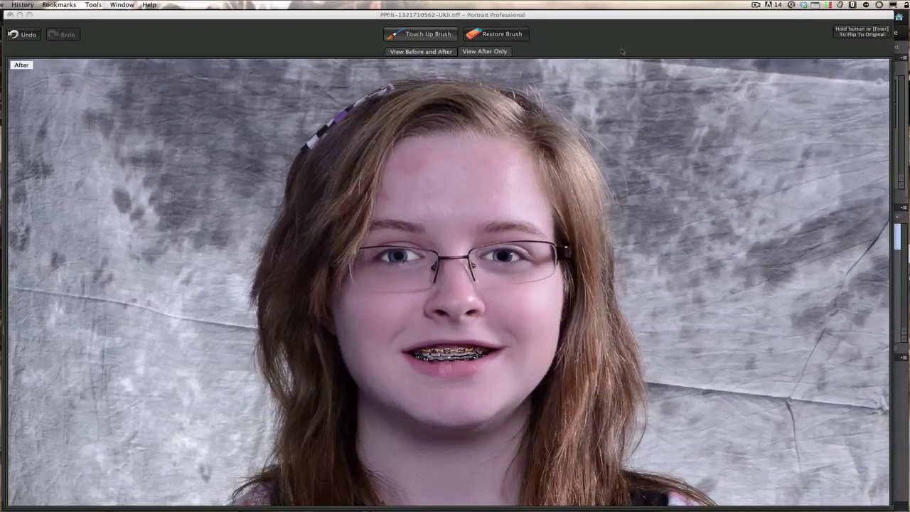
Return to Portrait Professional, show the before and after views side by side, and save the enhanced portrait with Save & Return.
{"action": "left_click", "coordinate": [434, 56]}
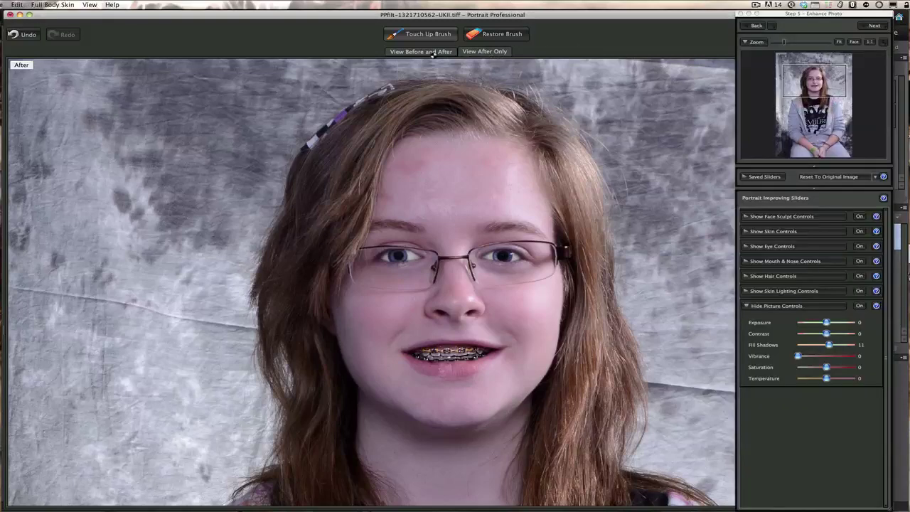
{"action": "left_click", "coordinate": [433, 56]}
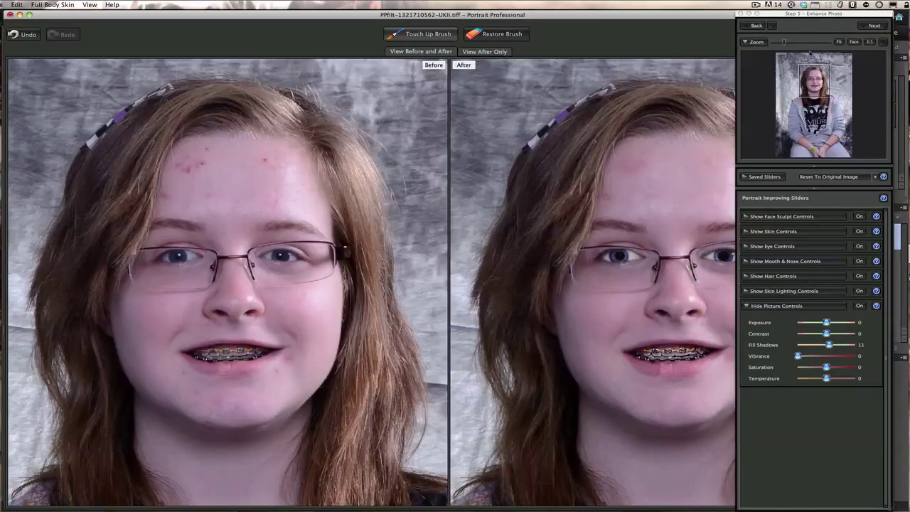
{"action": "left_click", "coordinate": [864, 28]}
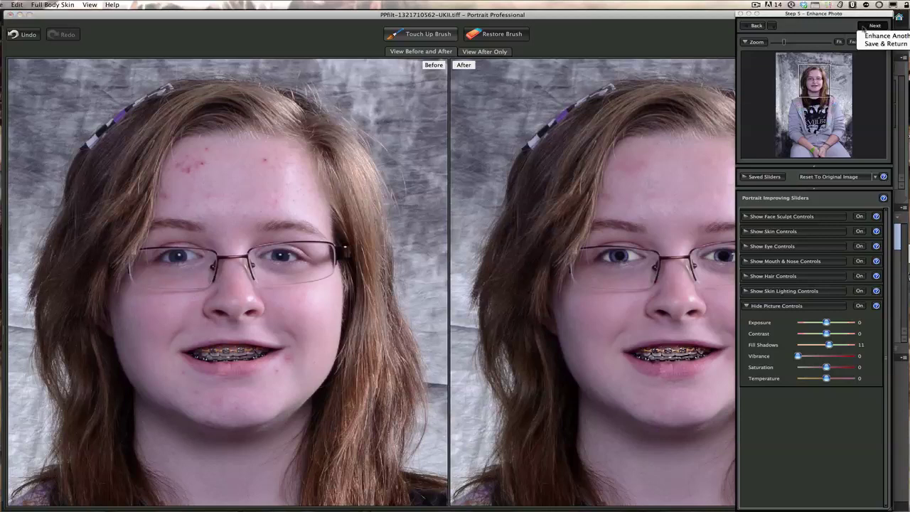
{"action": "left_click", "coordinate": [869, 44]}
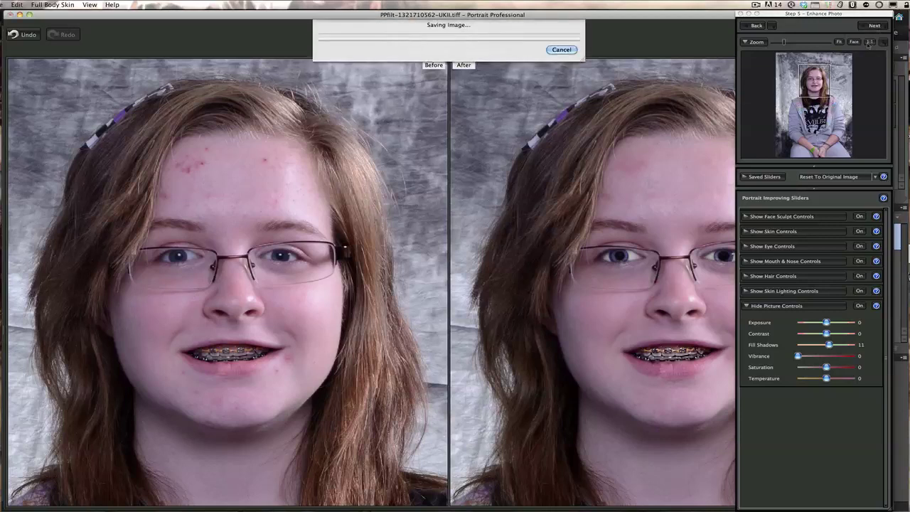